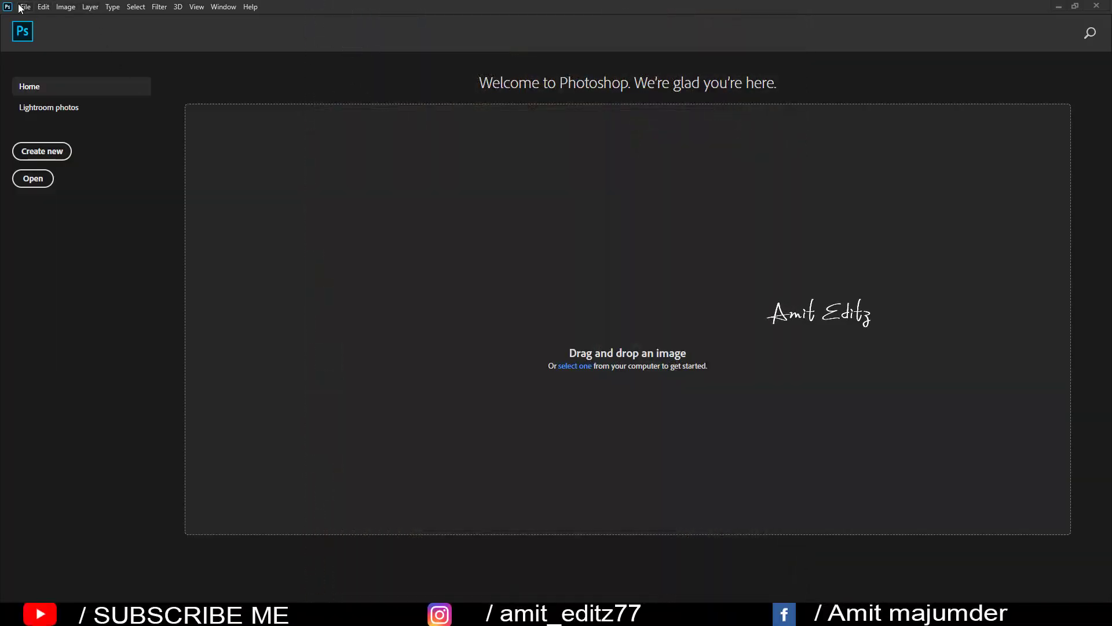
- Open the portrait JPG photo
left_click(25, 7)
left_click(35, 30)
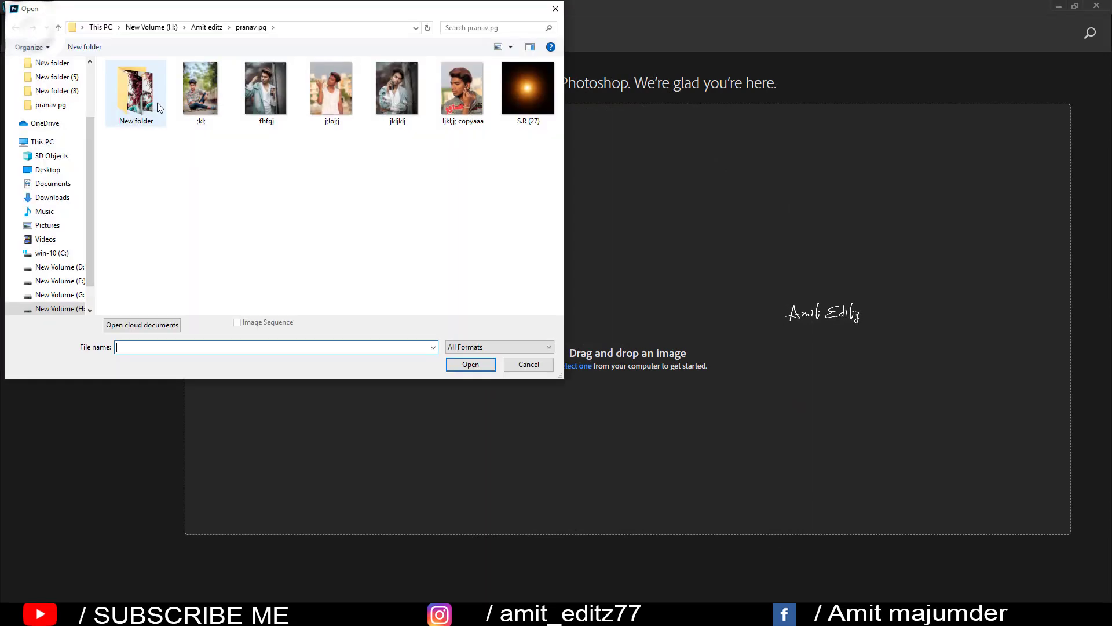
left_click(462, 89)
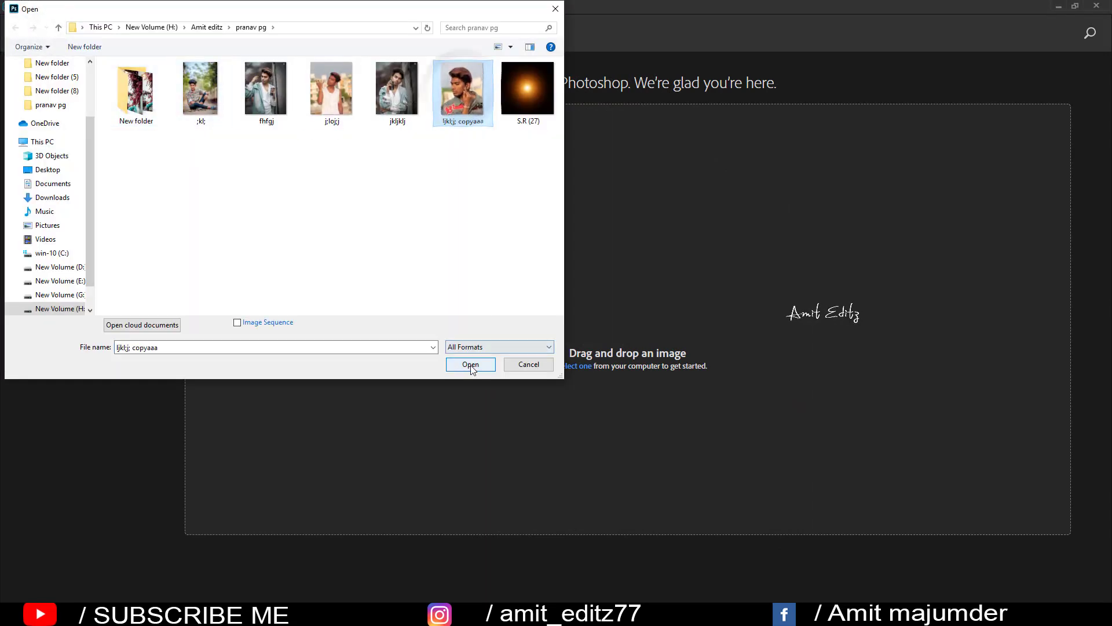
left_click(470, 365)
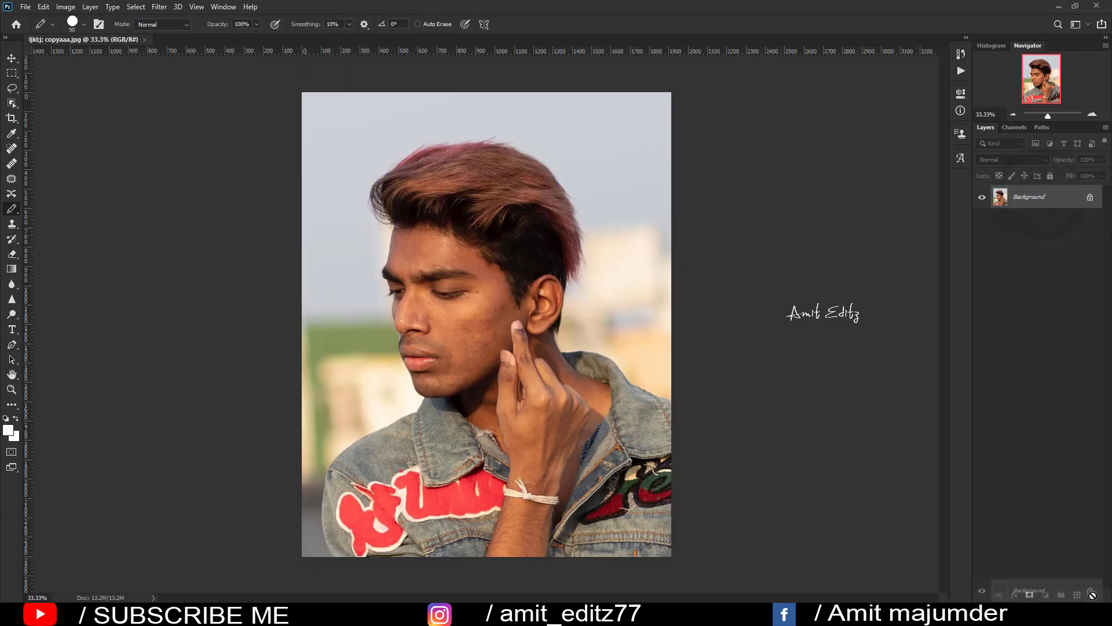
- Duplicate the Background layer three times and hide Background copy 3
left_click_drag(1032, 209, 1077, 595)
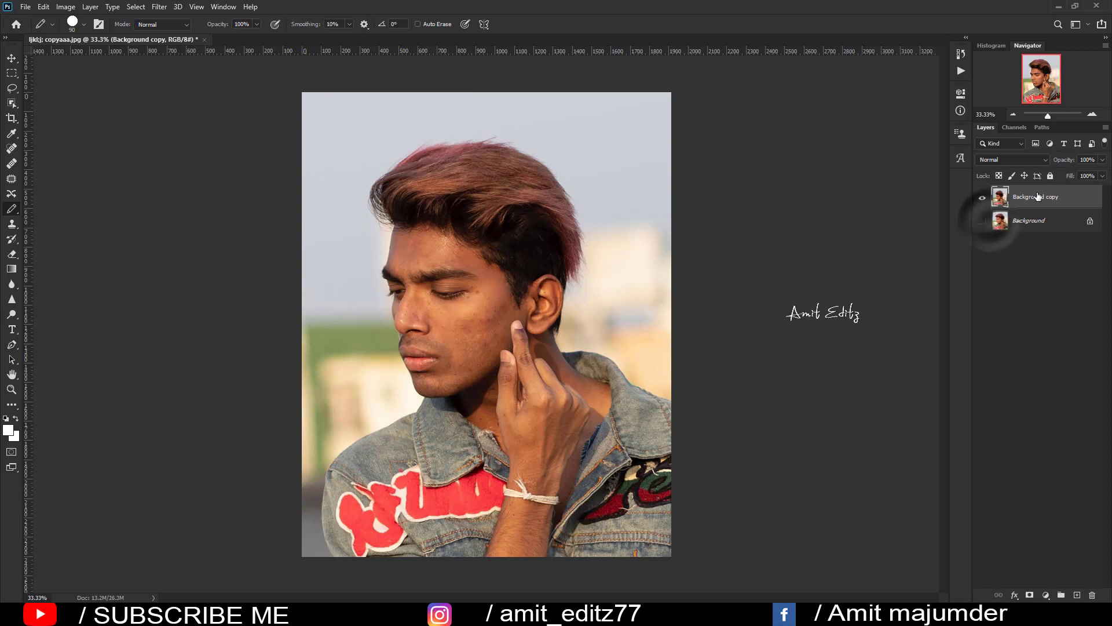
left_click_drag(1037, 197, 1081, 597)
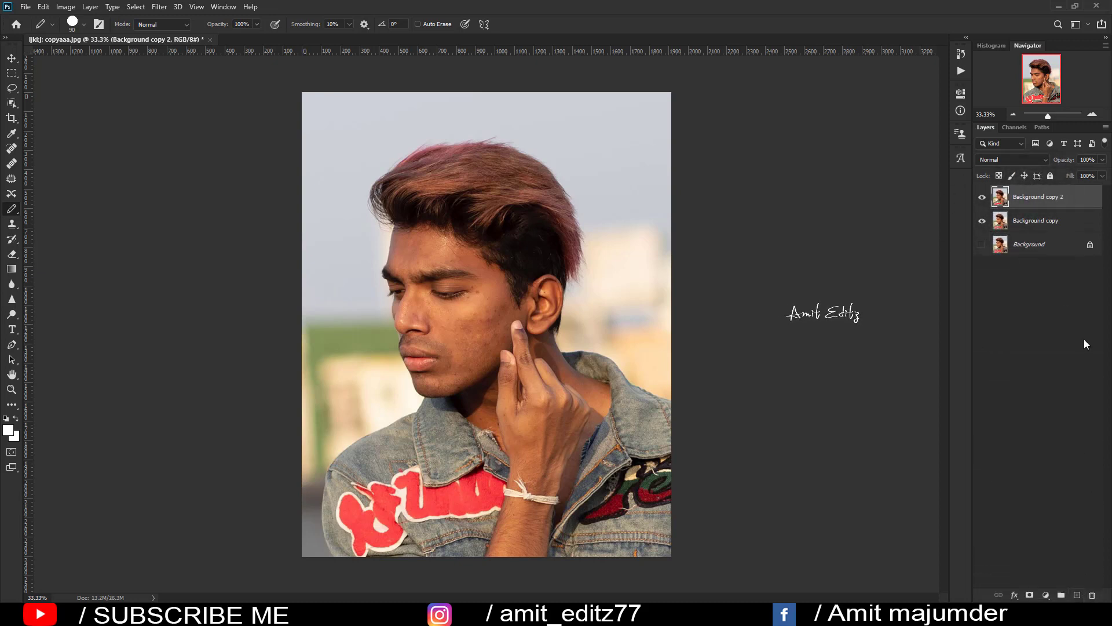
left_click_drag(1055, 194, 1077, 596)
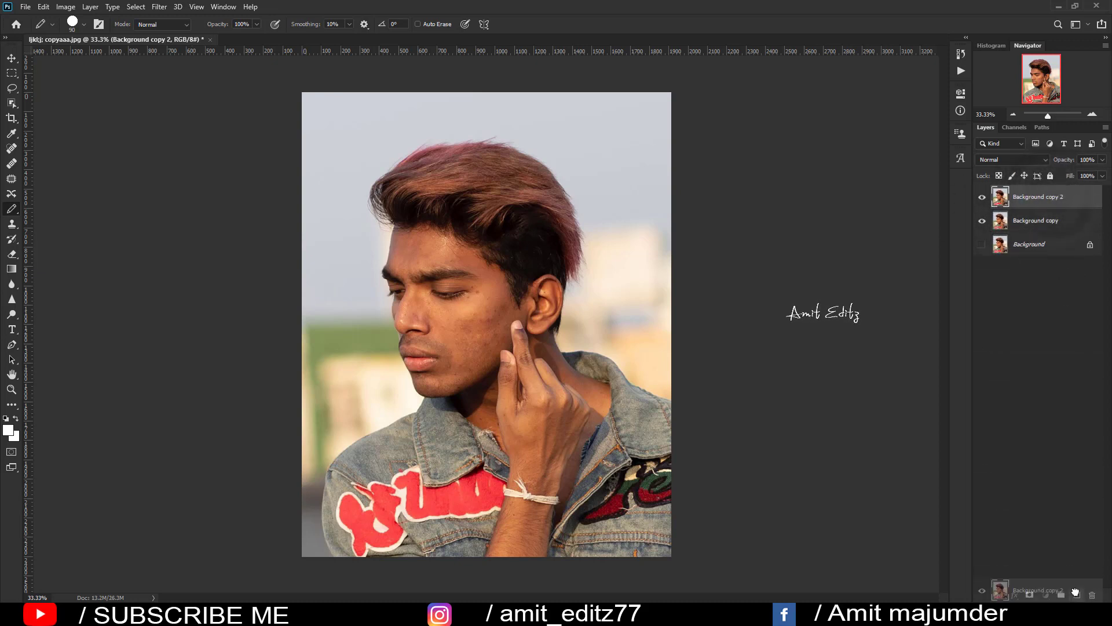
left_click(982, 196)
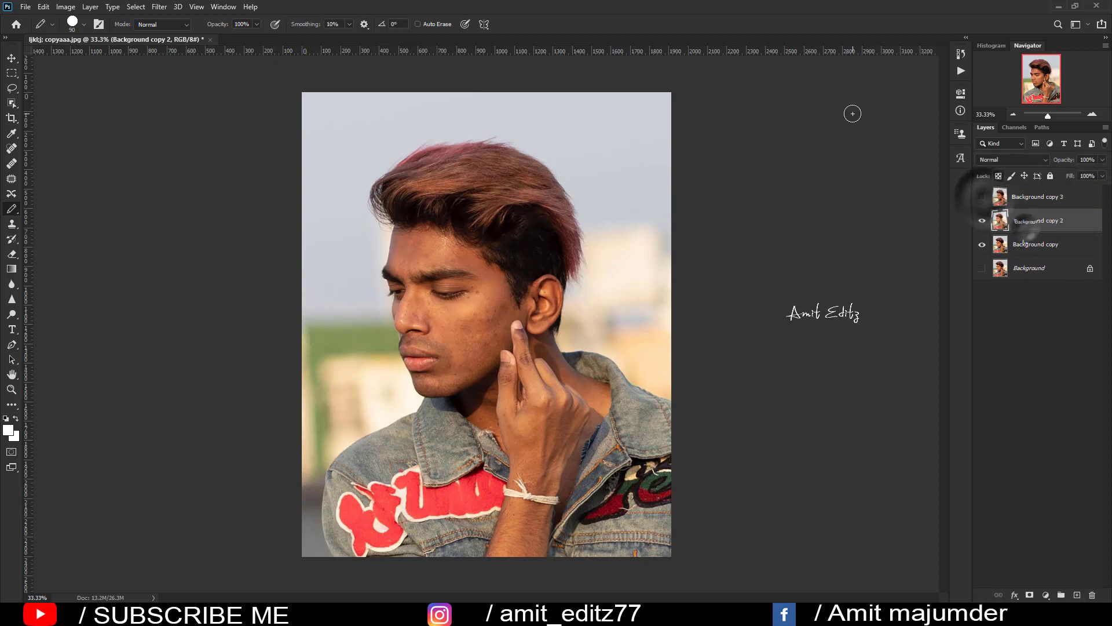
left_click(1037, 220)
- Apply a 2.9-pixel Gaussian Blur to Background copy 2
left_click(159, 7)
mouse_move(224, 149)
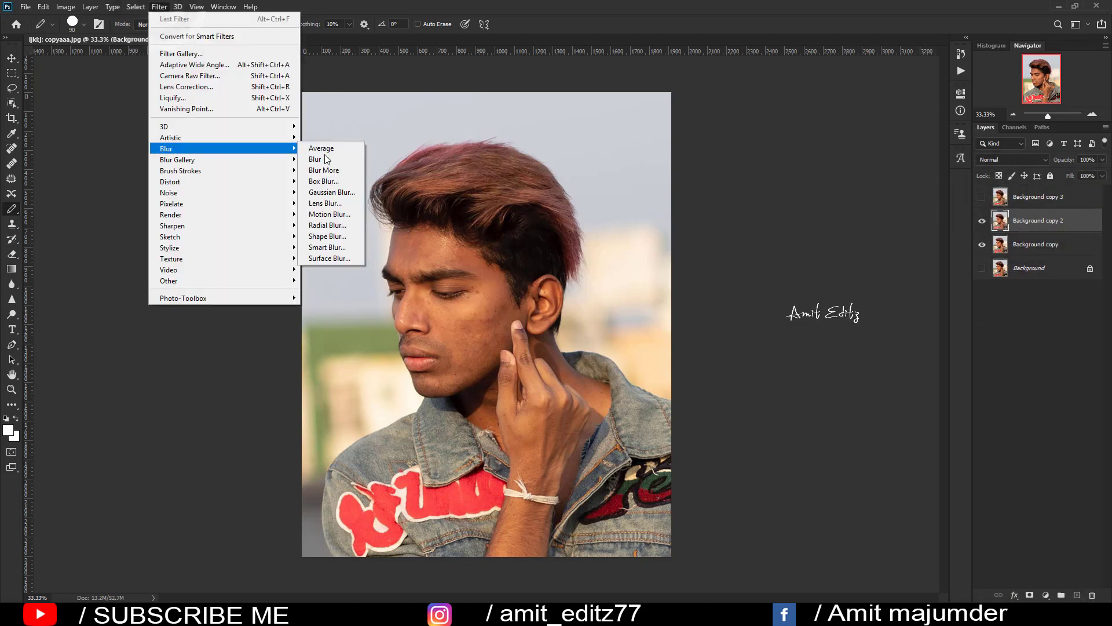
left_click(328, 187)
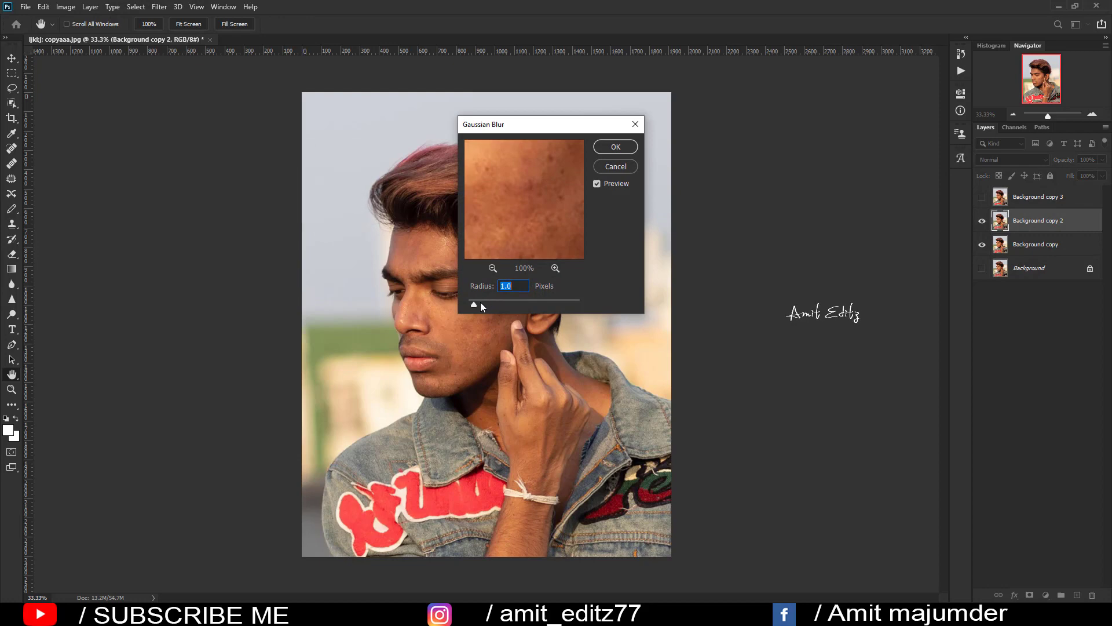
left_click_drag(479, 304, 485, 308)
left_click(615, 146)
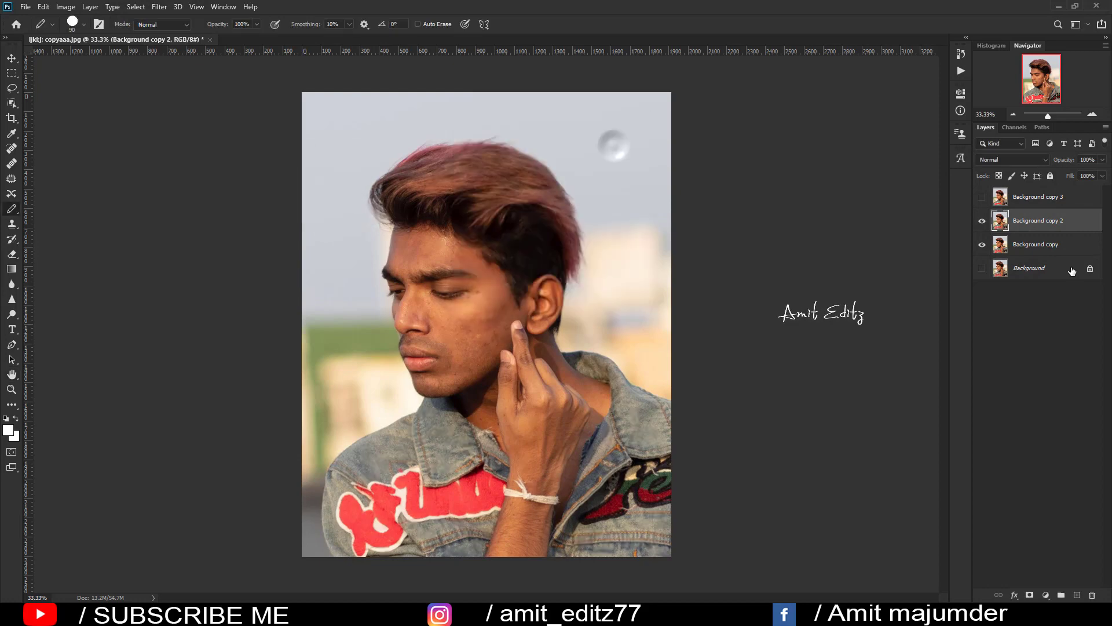
left_click(1048, 201)
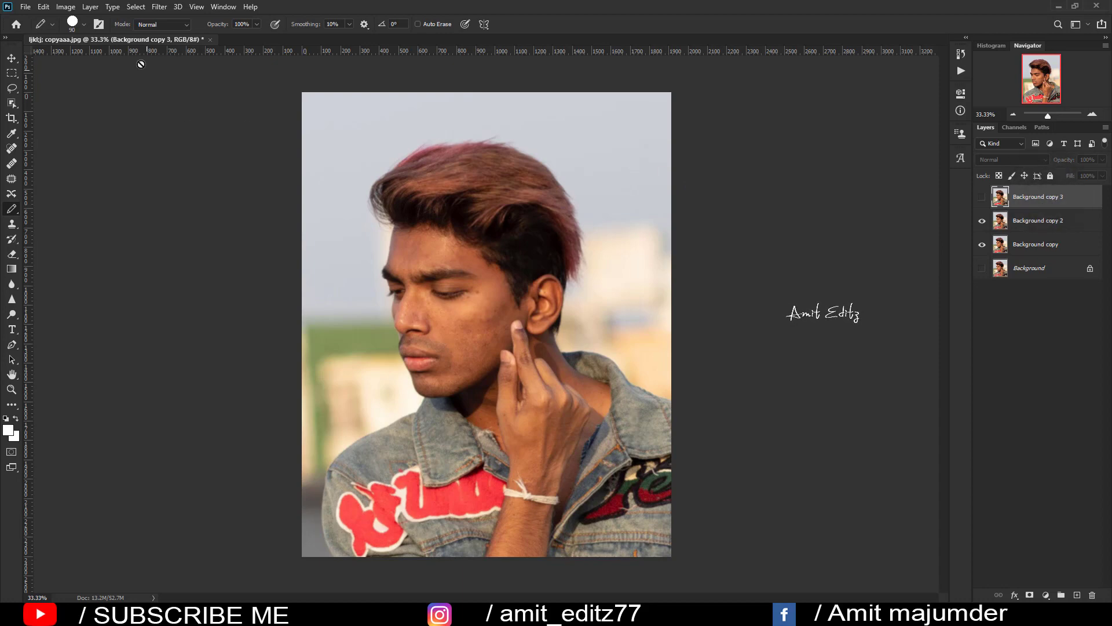
- Back out of Image > Duplicate and make Background copy 3 visible again
left_click(66, 6)
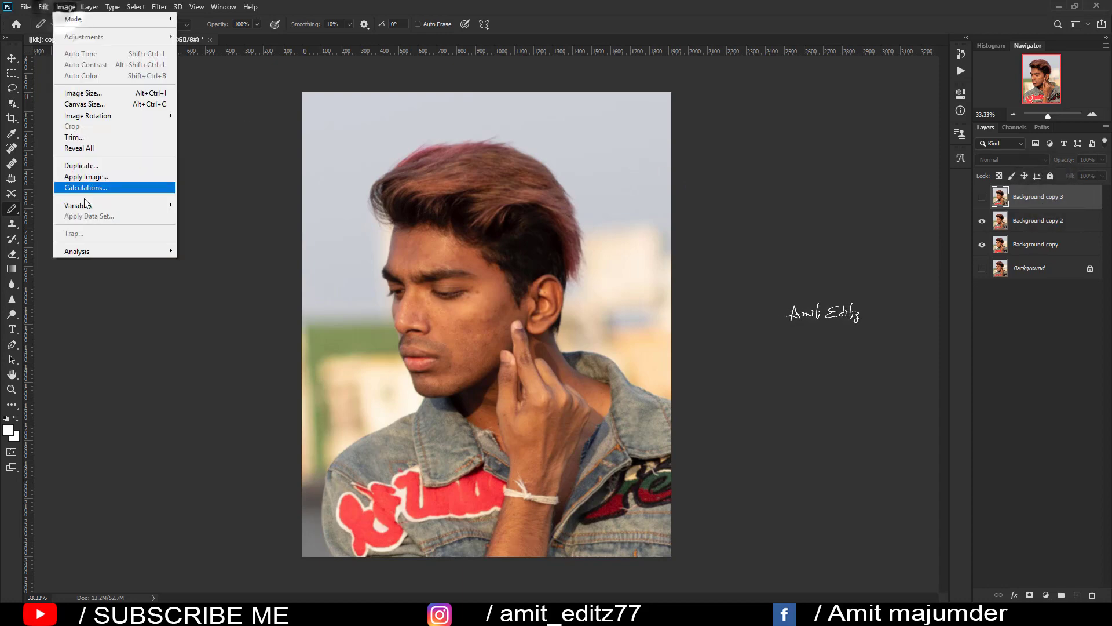
left_click(82, 167)
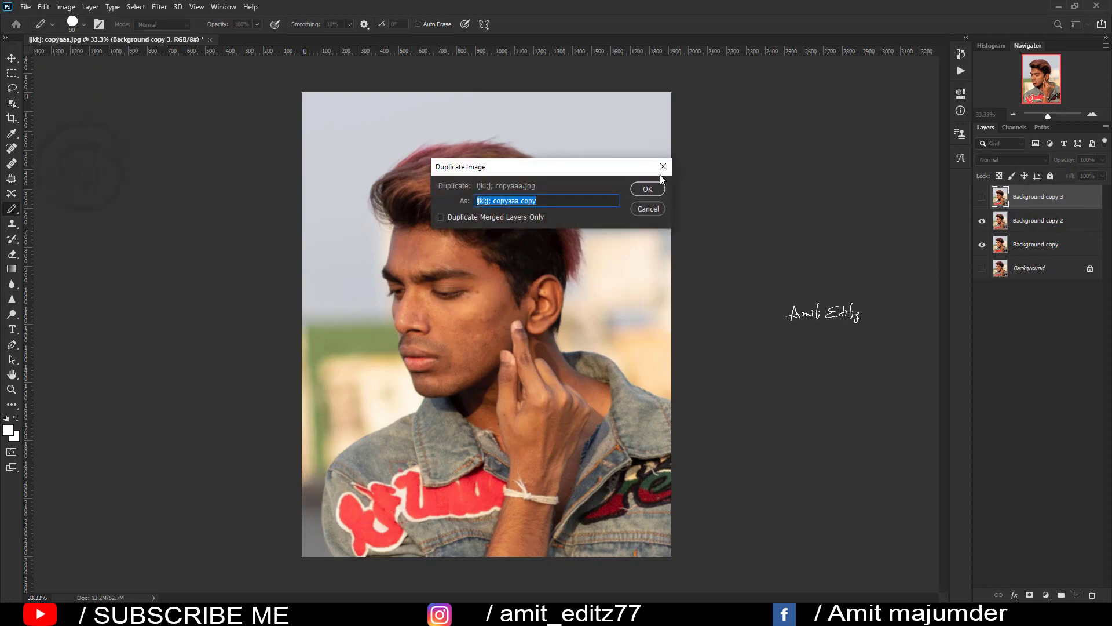
left_click(664, 167)
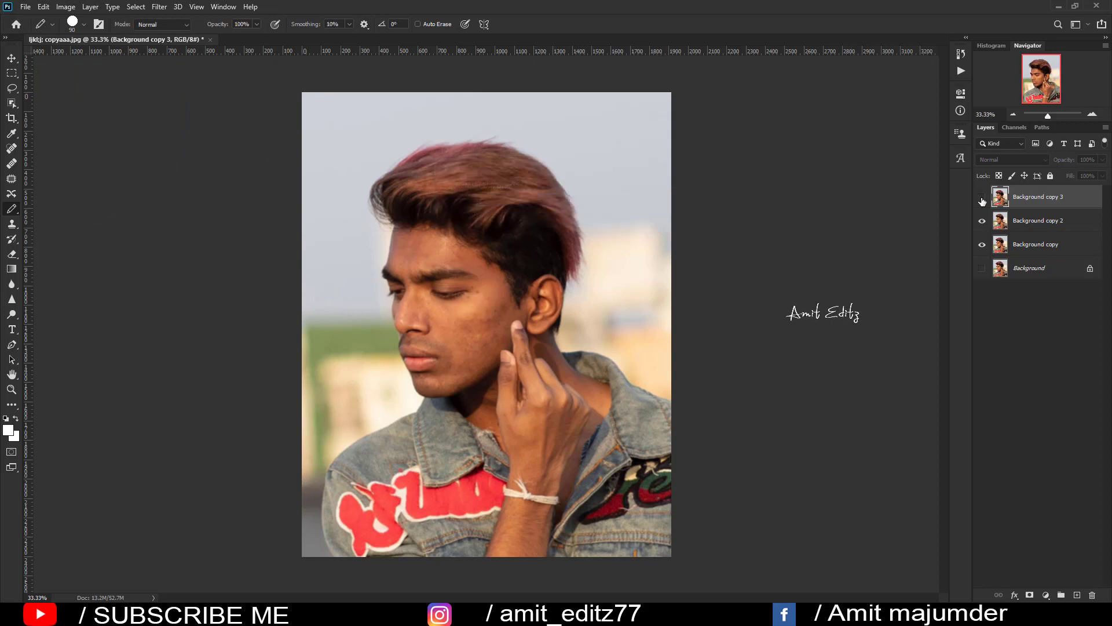
left_click(982, 197)
- In Apply Image, set the source layer to Background copy 2 with the RGB channel
left_click(65, 6)
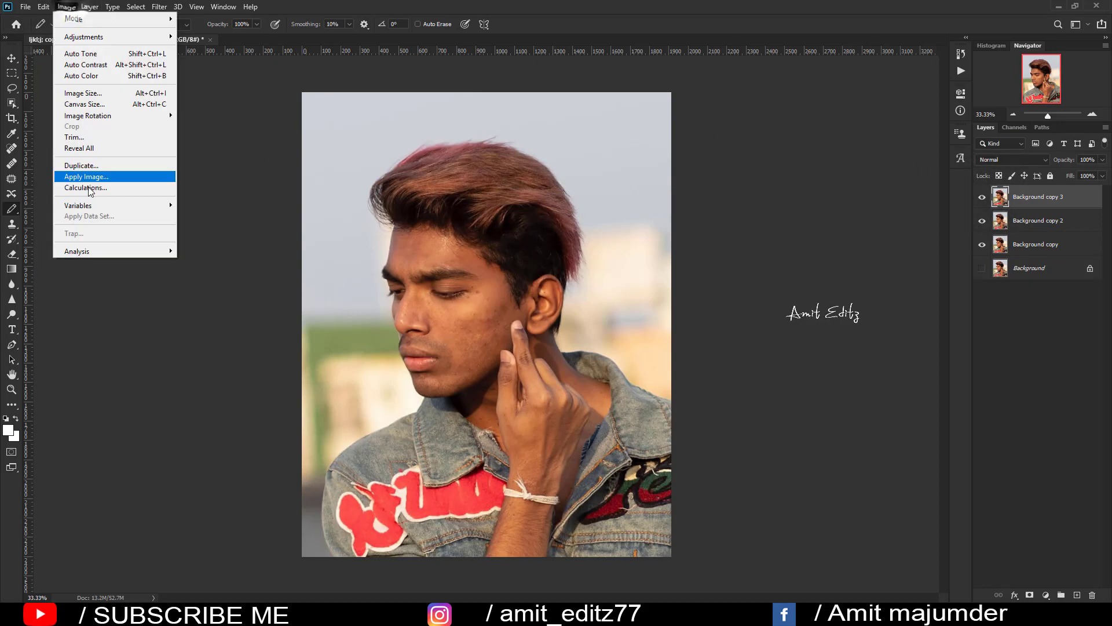
left_click(91, 177)
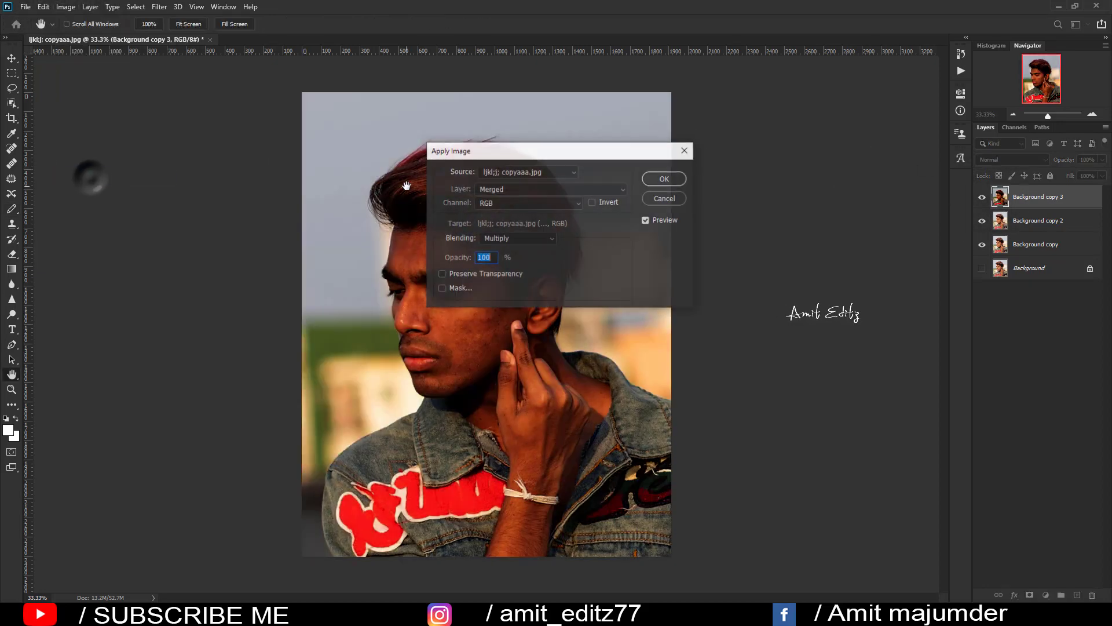
left_click(558, 203)
left_click(559, 189)
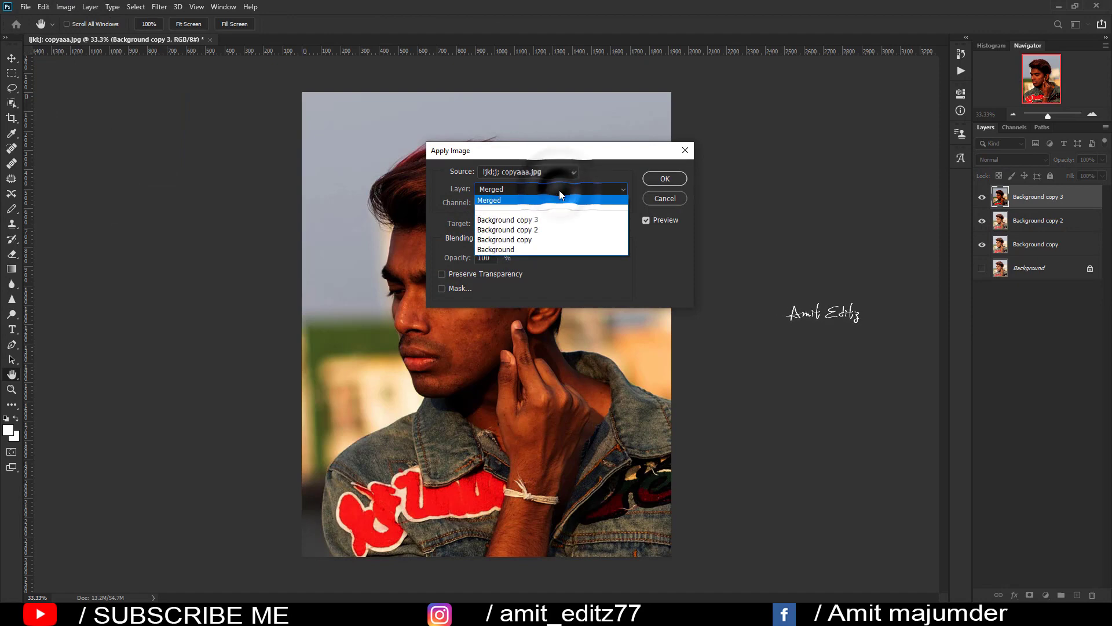
left_click(554, 173)
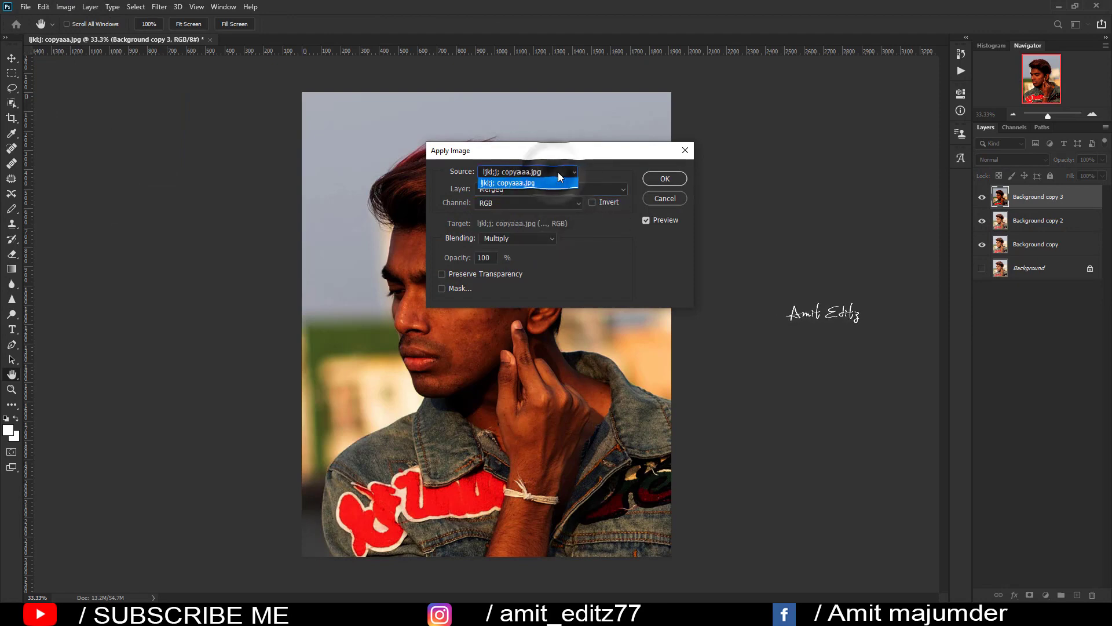
left_click(557, 172)
left_click(537, 204)
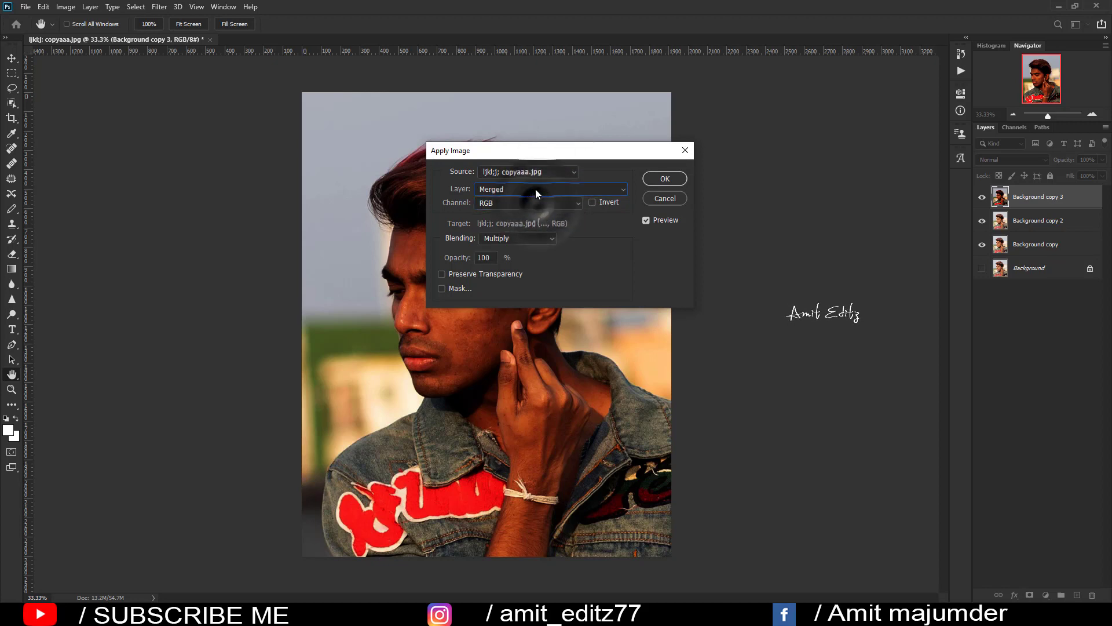
left_click(535, 189)
left_click(533, 230)
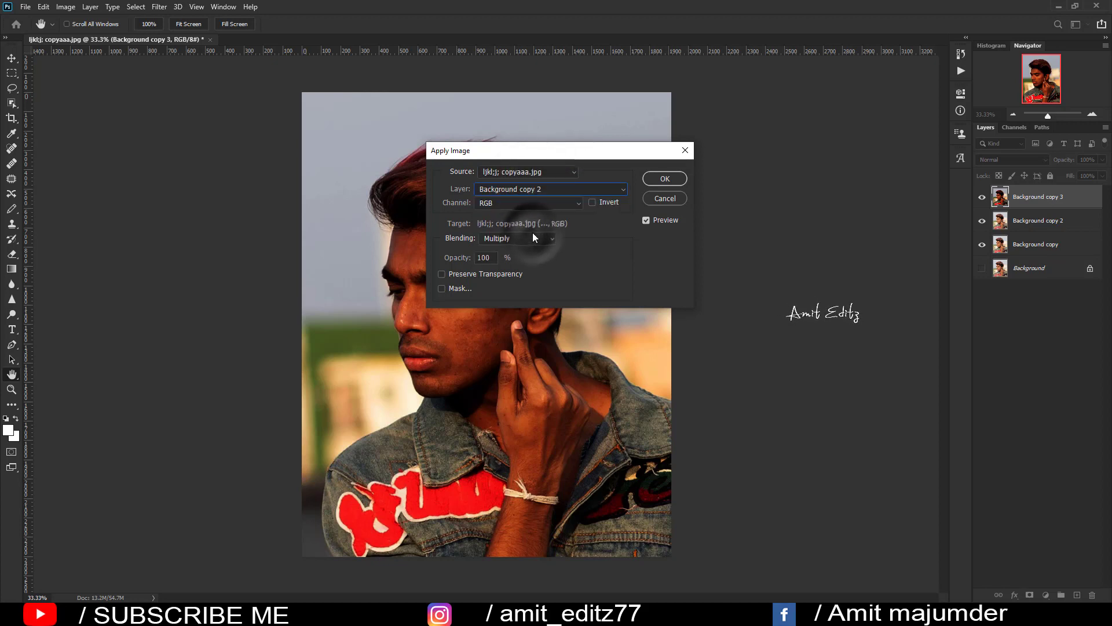
left_click(562, 206)
left_click(577, 219)
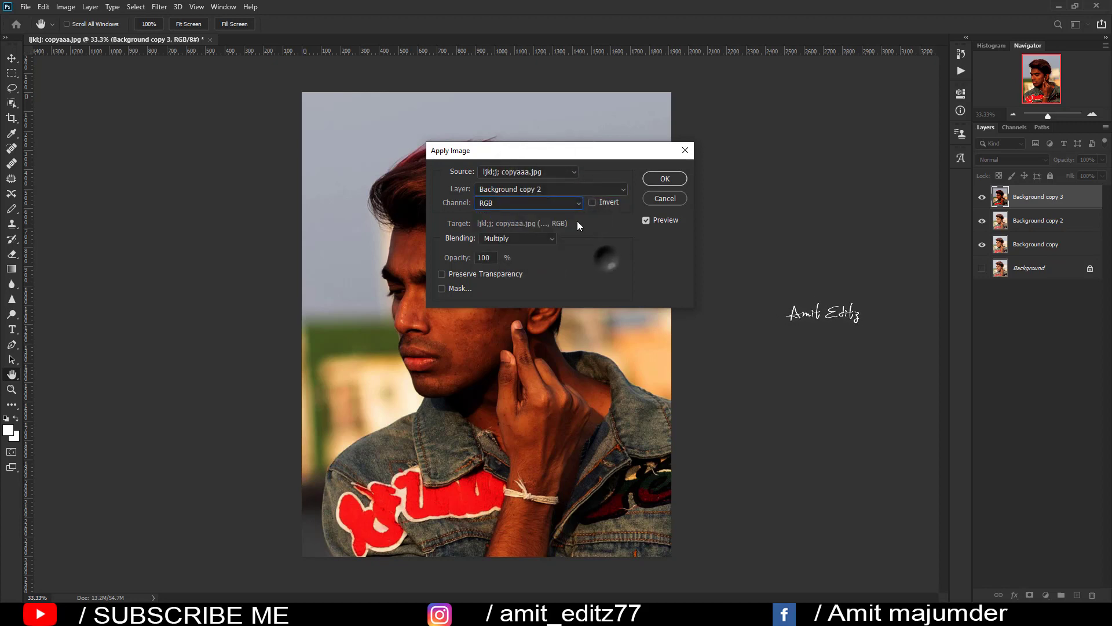
- Apply it with Subtract blending, scale 1, offset 128 and Preserve Transparency
left_click(540, 238)
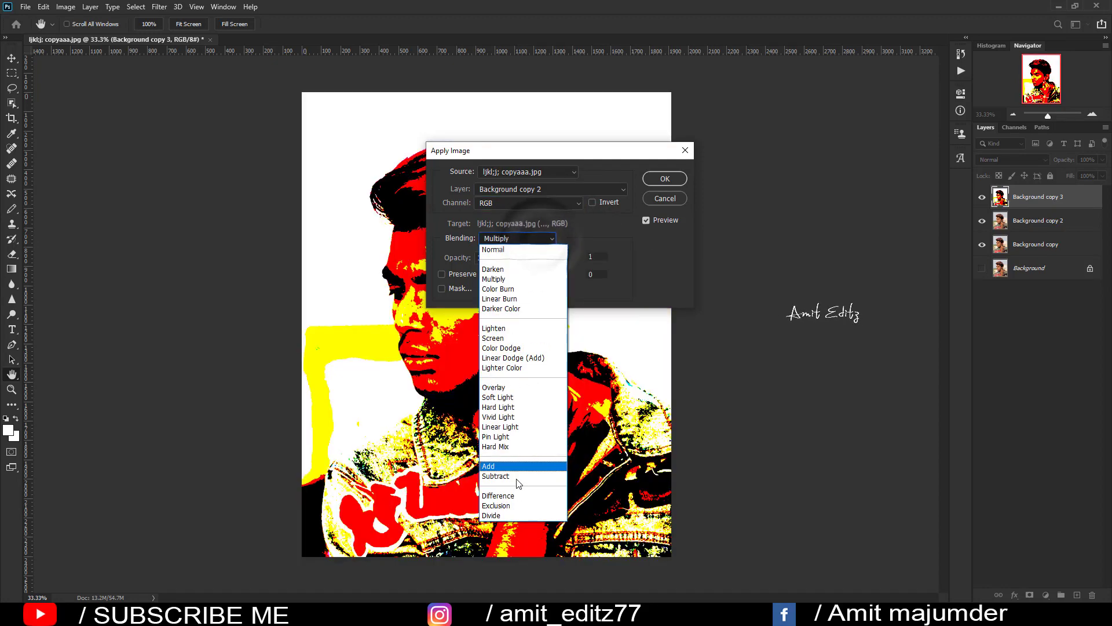
left_click(512, 476)
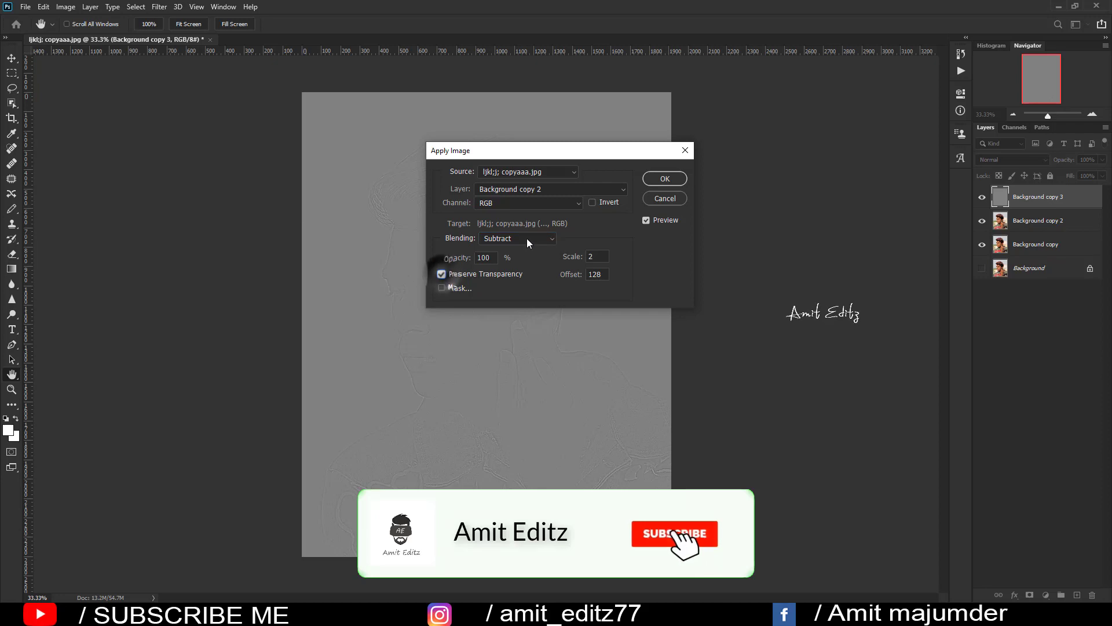
left_click(443, 273)
double_click(590, 256)
type("1")
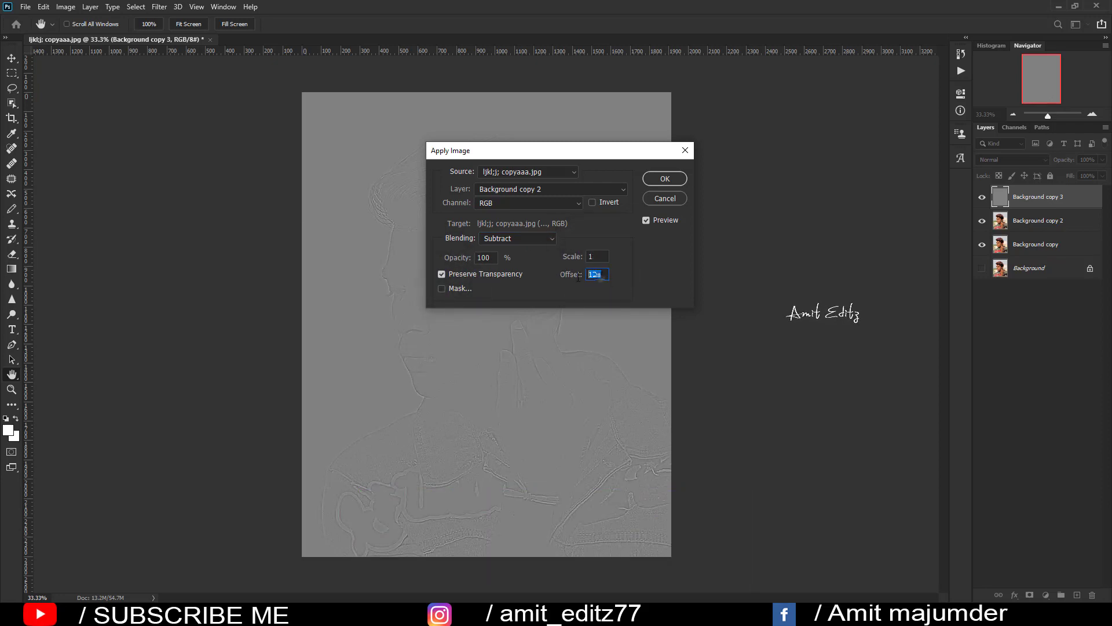
left_click(663, 178)
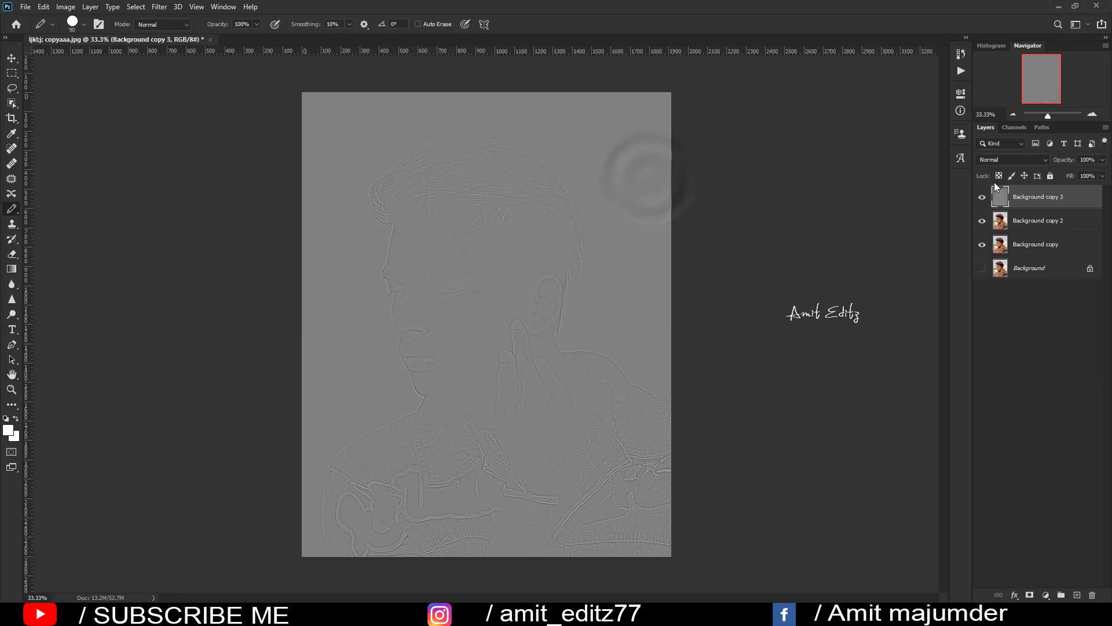
- Set Background copy 3 to Linear Light blending and select Background copy 2
left_click(996, 162)
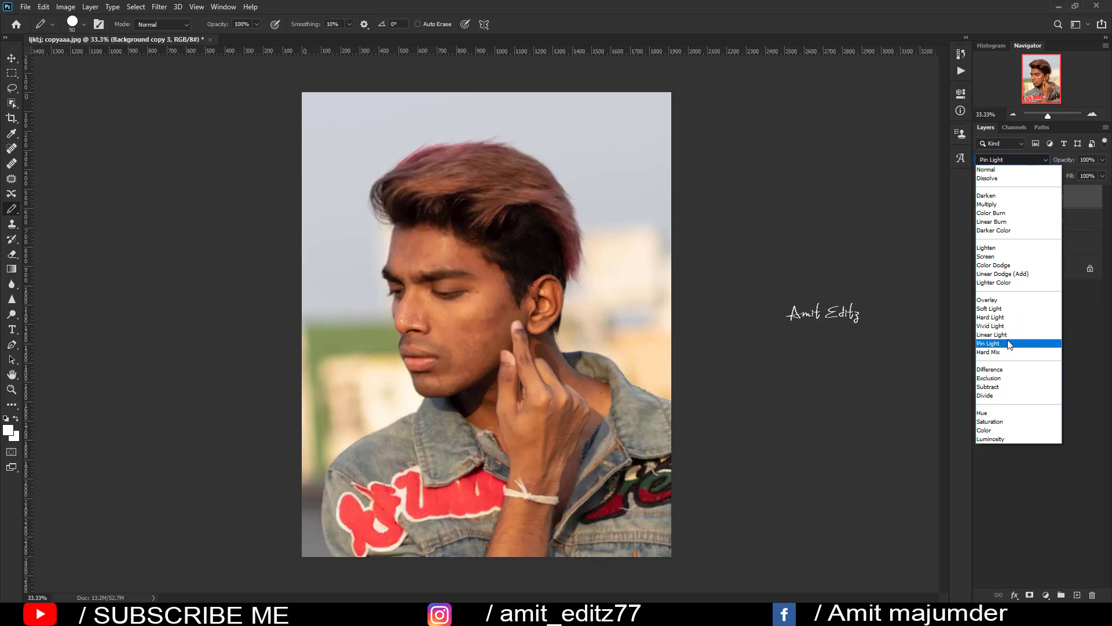
left_click(1001, 335)
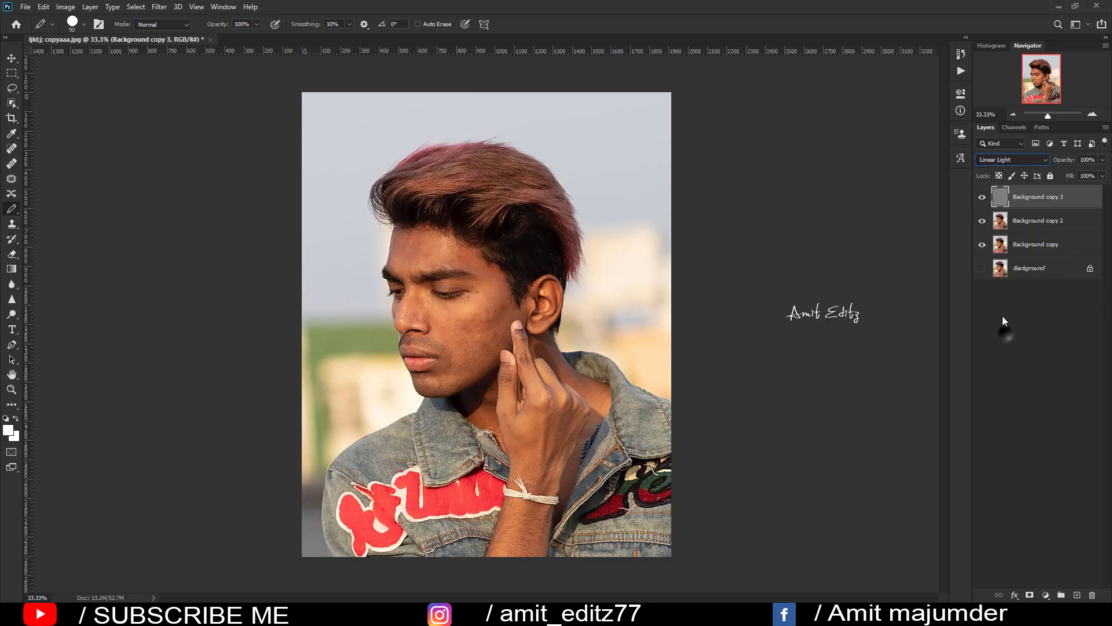
left_click(1043, 225)
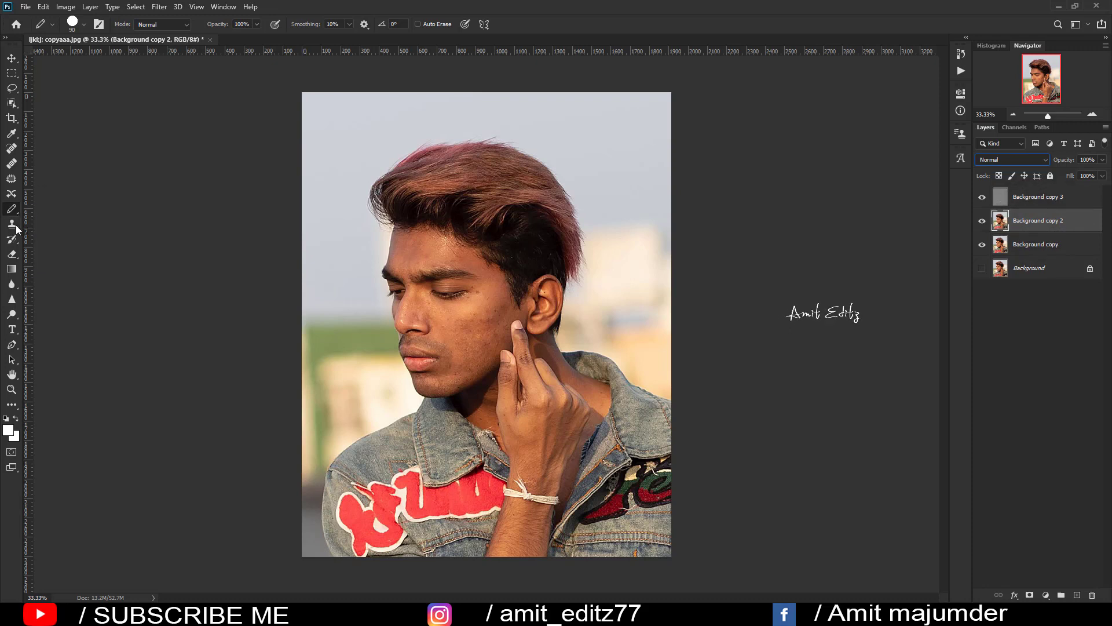
- Switch to the Mixer Brush with Wet 20%, Load 6% and Mix 100%
right_click(13, 209)
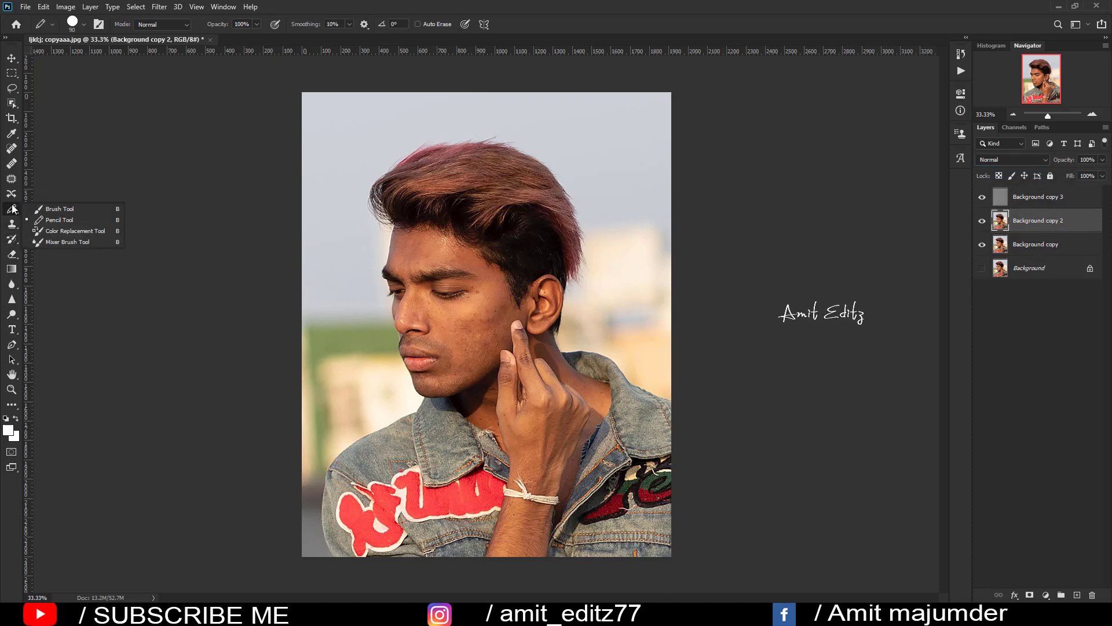
left_click(56, 244)
scroll(432, 249, "up", 3)
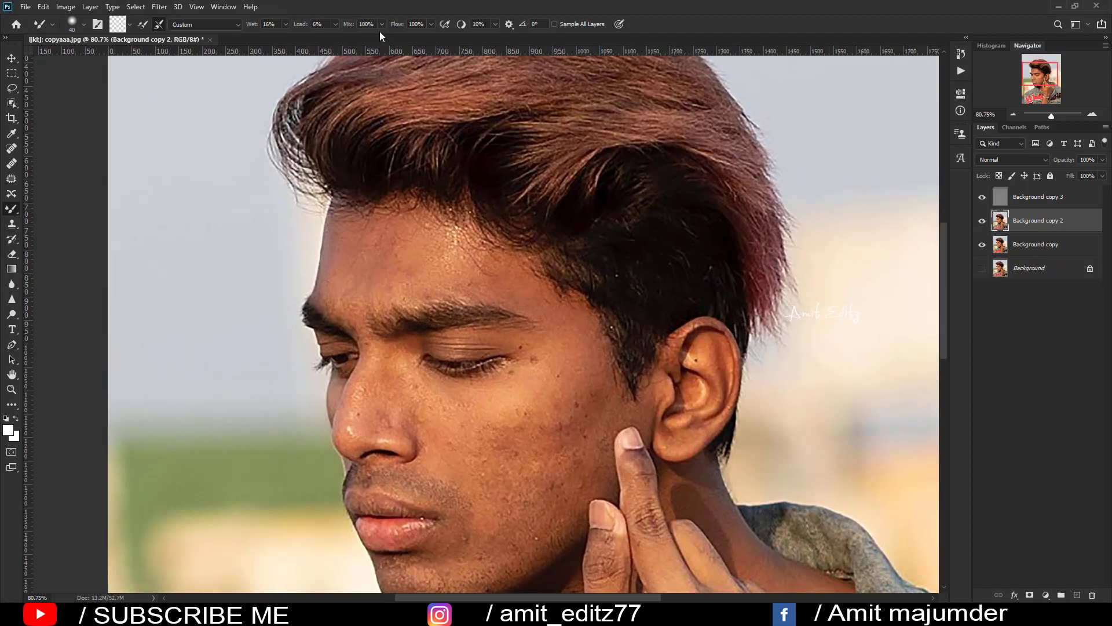
left_click(271, 24)
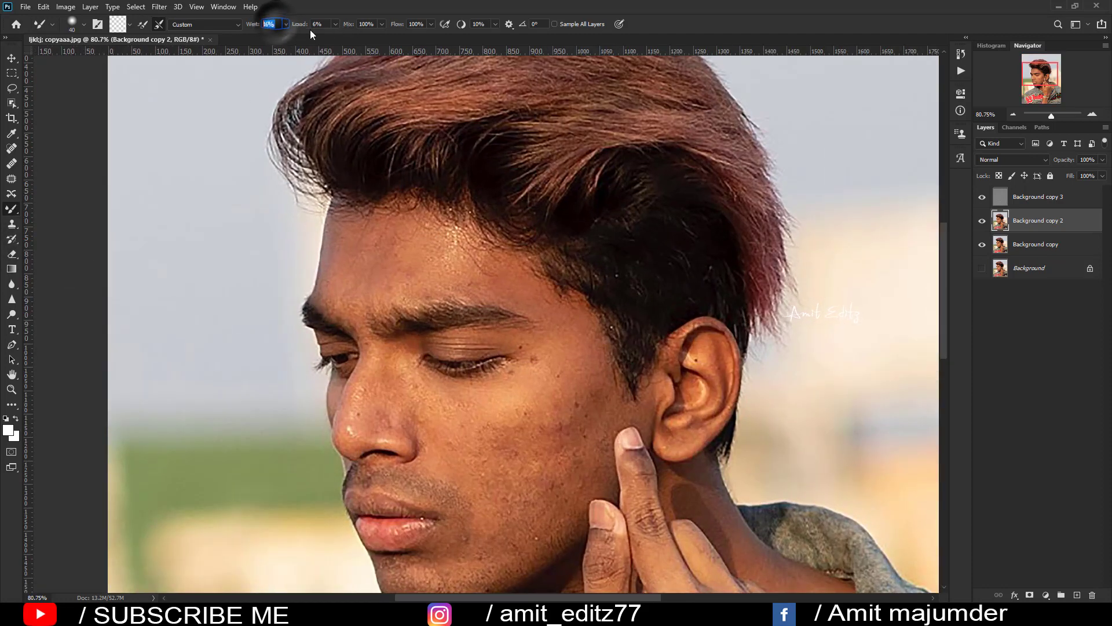
type("6")
key("Tab")
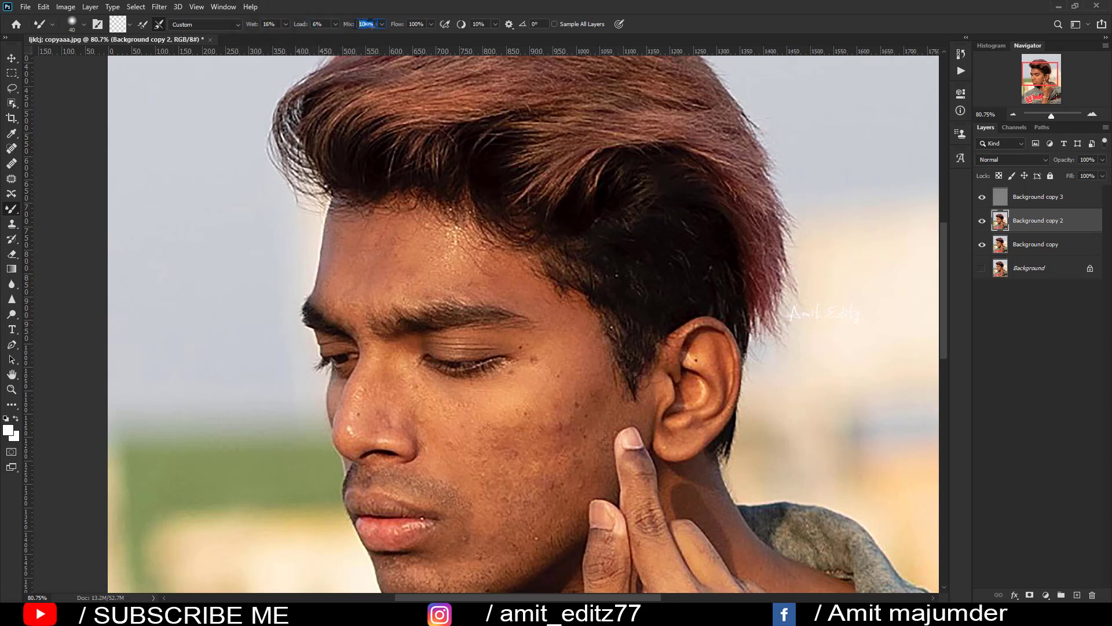
key("Tab")
scroll(272, 28, "up", 1)
scroll(274, 28, "up", 1)
- Blend the forehead skin and nose bridge, undoing a ring-shaped smudge
mouse_move(359, 271)
left_mouse_down()
mouse_move(359, 297)
mouse_move(351, 248)
mouse_move(373, 261)
mouse_move(367, 286)
mouse_move(426, 266)
mouse_move(397, 243)
mouse_move(427, 266)
mouse_move(460, 268)
mouse_move(450, 269)
left_mouse_up()
left_click(419, 267)
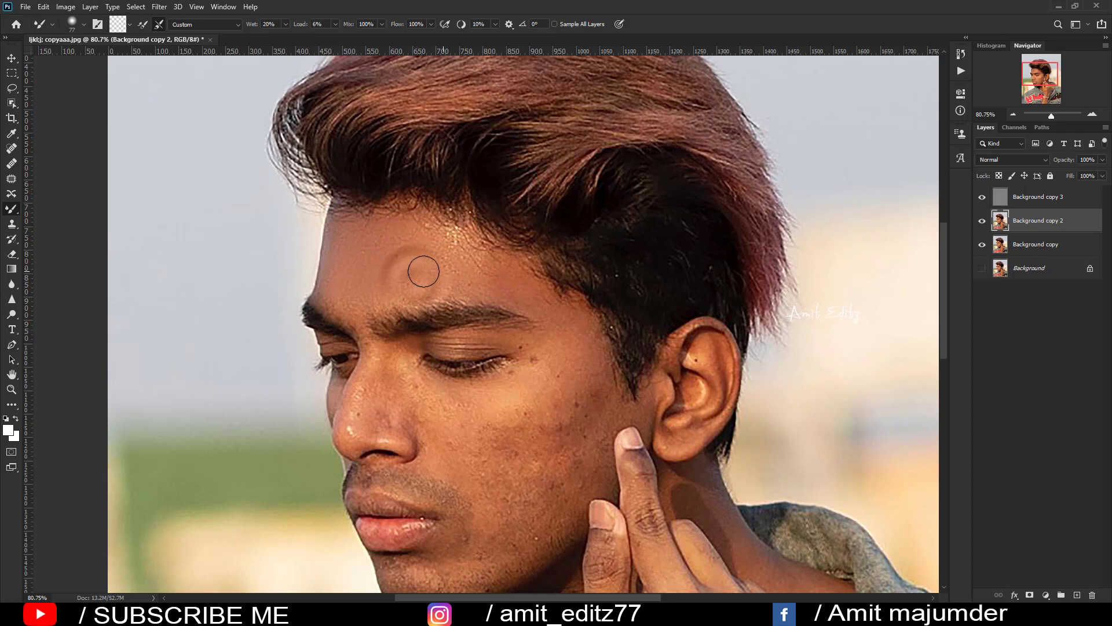
key("ctrl+z")
key("bracketleft")
key("bracketleft")
key("bracketleft")
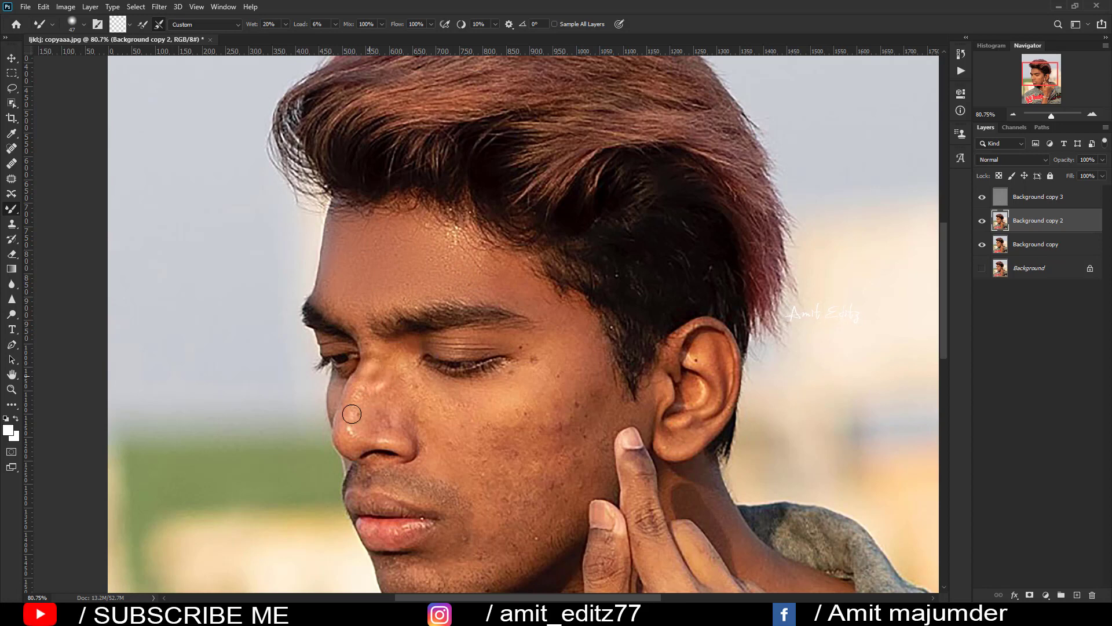
left_click_drag(370, 379, 364, 392)
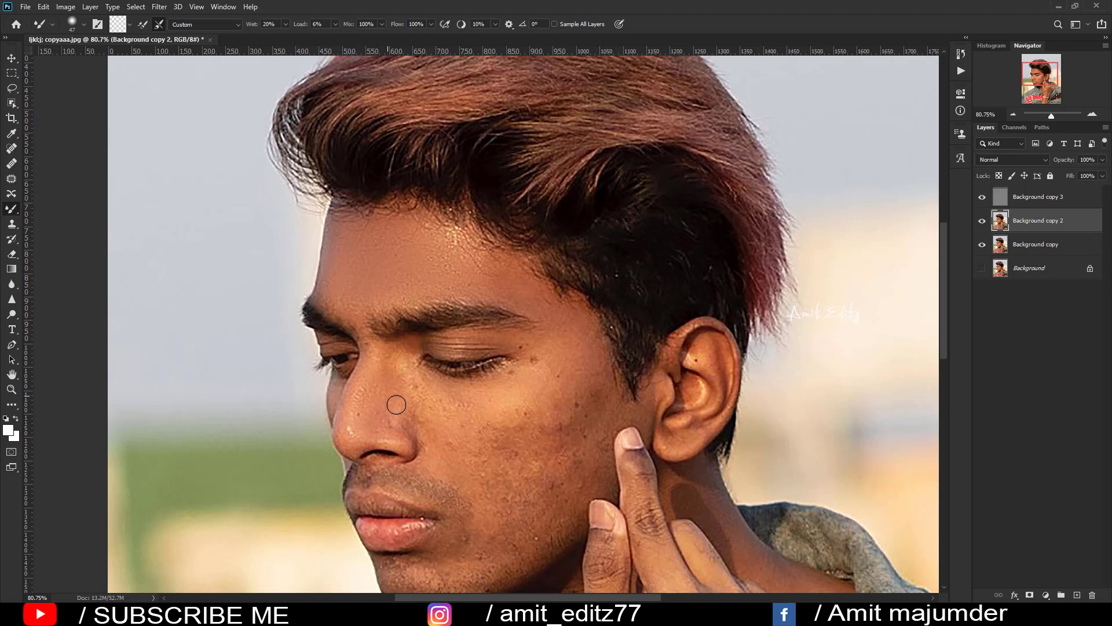
- Smooth the cheek dark spots, the forehead pimple and the chin skin
left_click_drag(425, 388, 439, 388)
left_click_drag(552, 399, 576, 399)
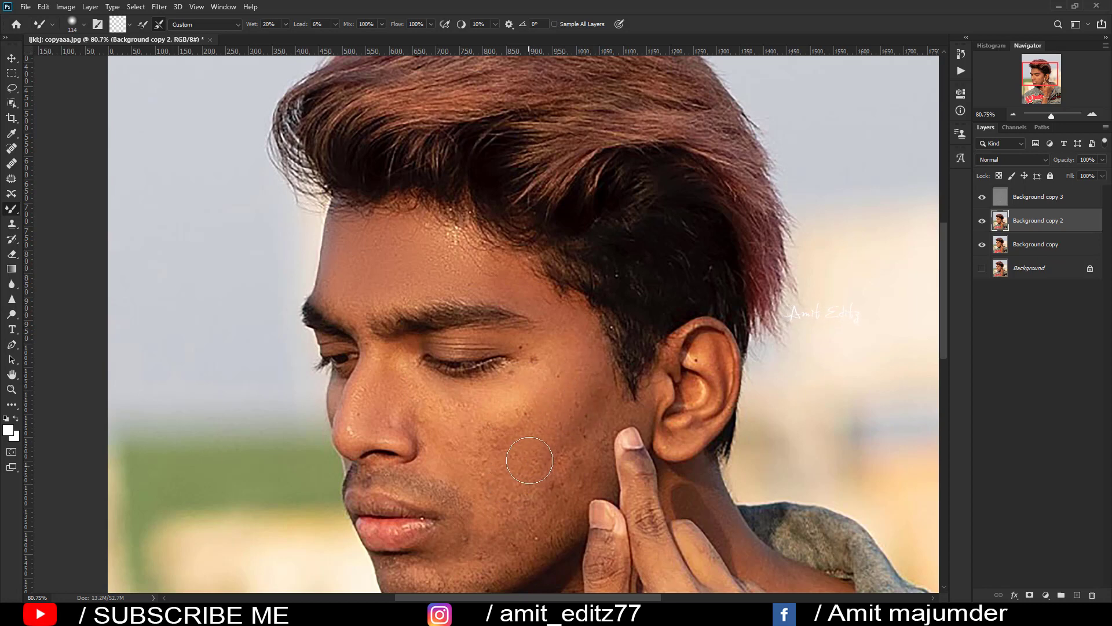
mouse_move(524, 402)
left_mouse_down()
mouse_move(510, 402)
mouse_move(520, 383)
left_mouse_up()
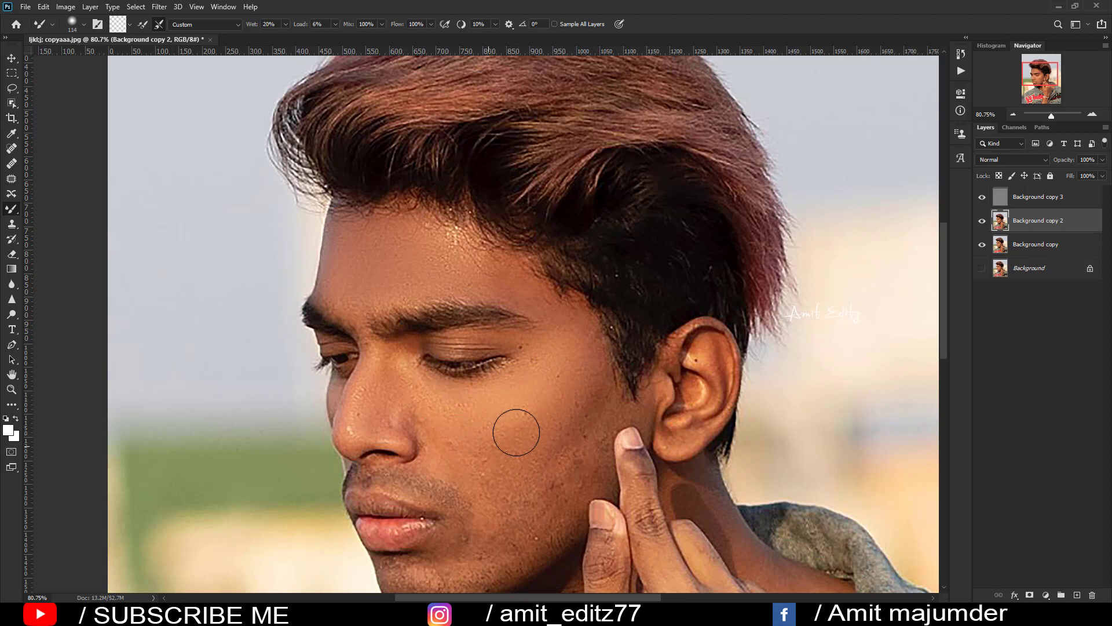
left_click_drag(566, 449, 532, 449)
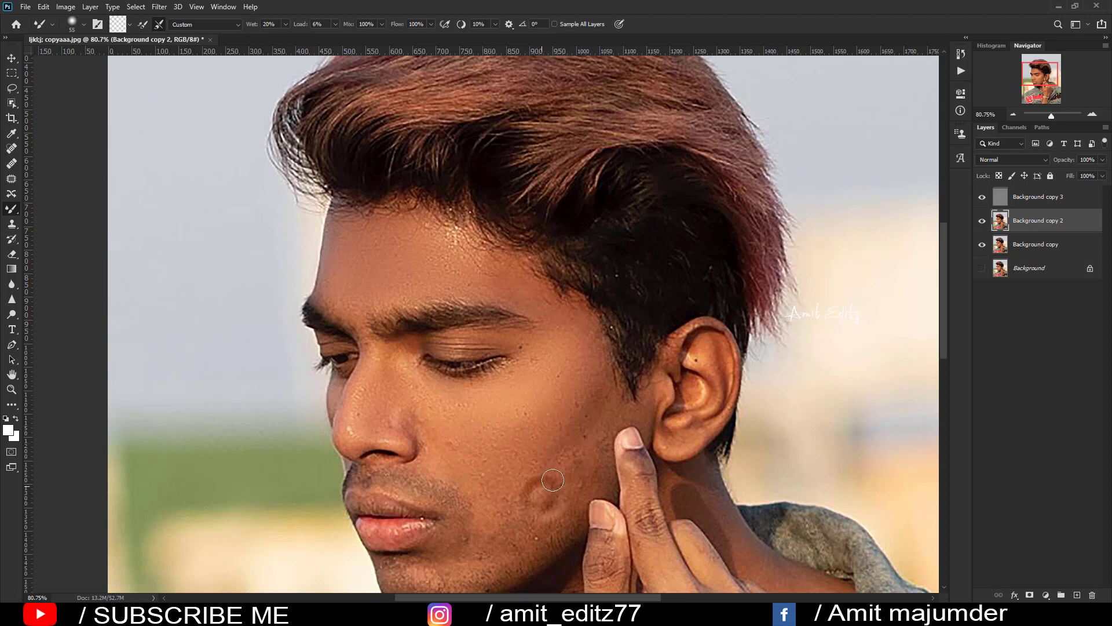
scroll(479, 399, "down", 2)
left_click_drag(480, 399, 497, 399)
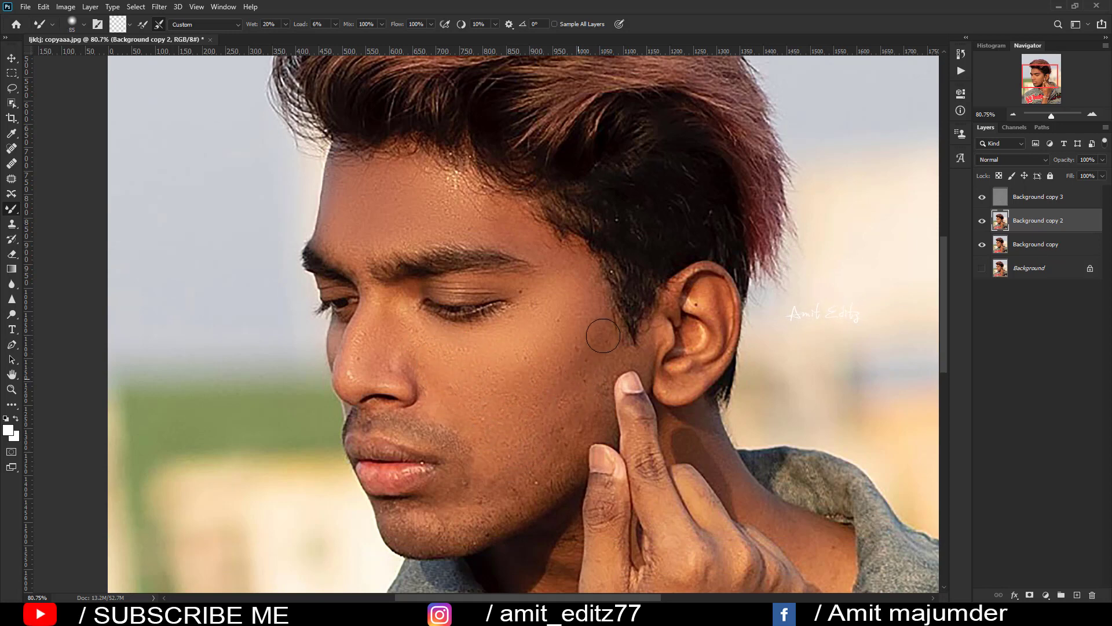
left_click_drag(541, 349, 539, 350)
left_click_drag(534, 258, 532, 259)
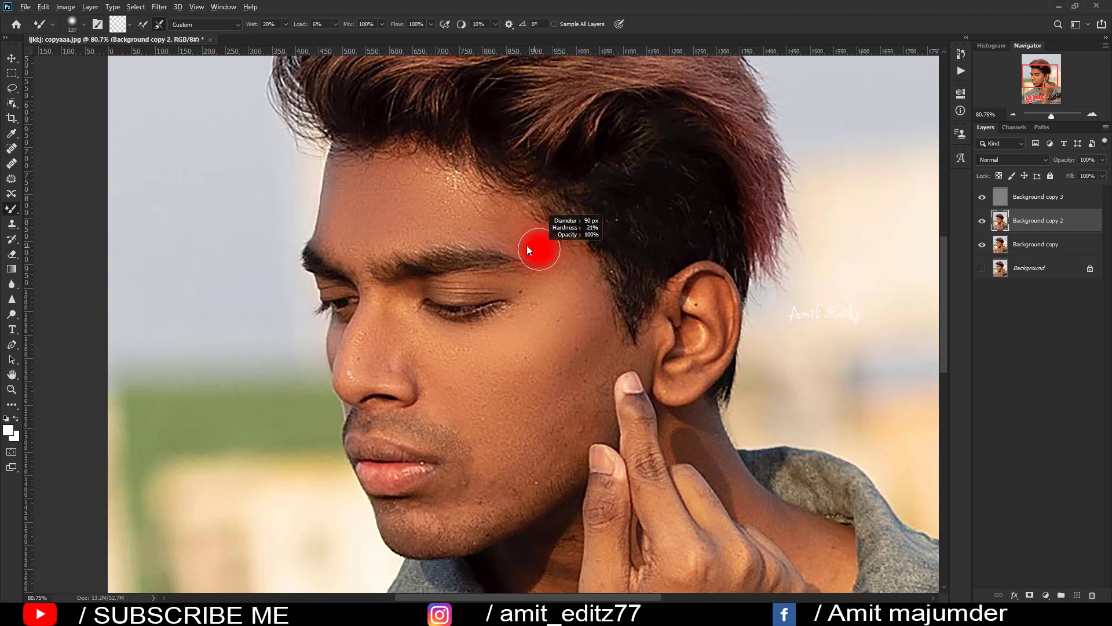
left_click_drag(455, 222, 431, 209)
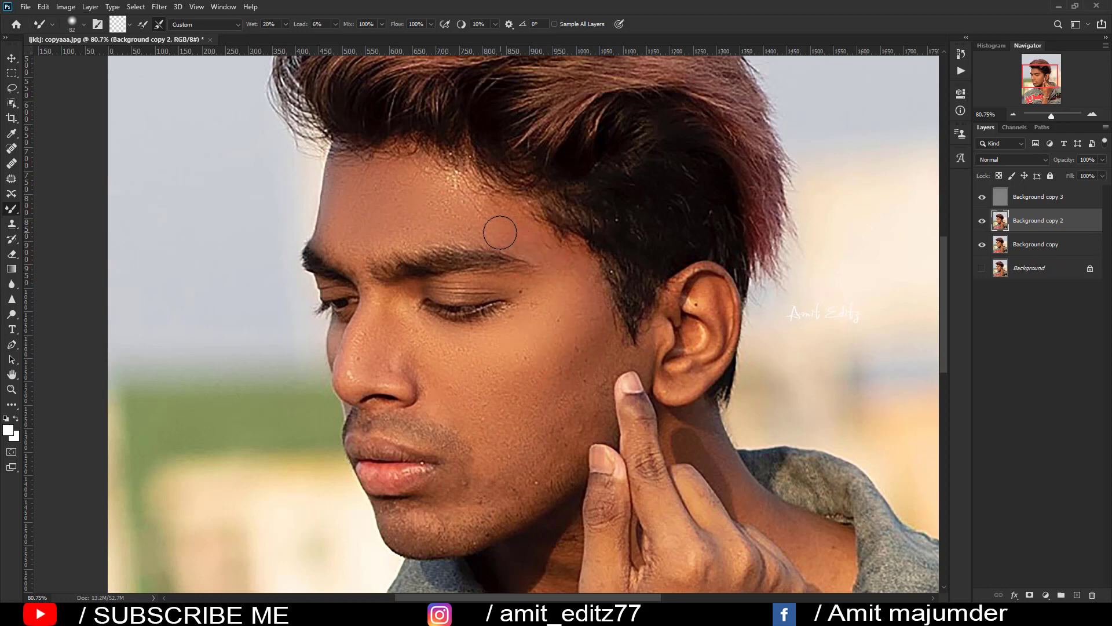
mouse_move(553, 357)
left_mouse_down()
mouse_move(567, 330)
mouse_move(530, 421)
left_mouse_up()
mouse_move(470, 508)
left_mouse_down()
mouse_move(461, 498)
mouse_move(442, 521)
left_mouse_up()
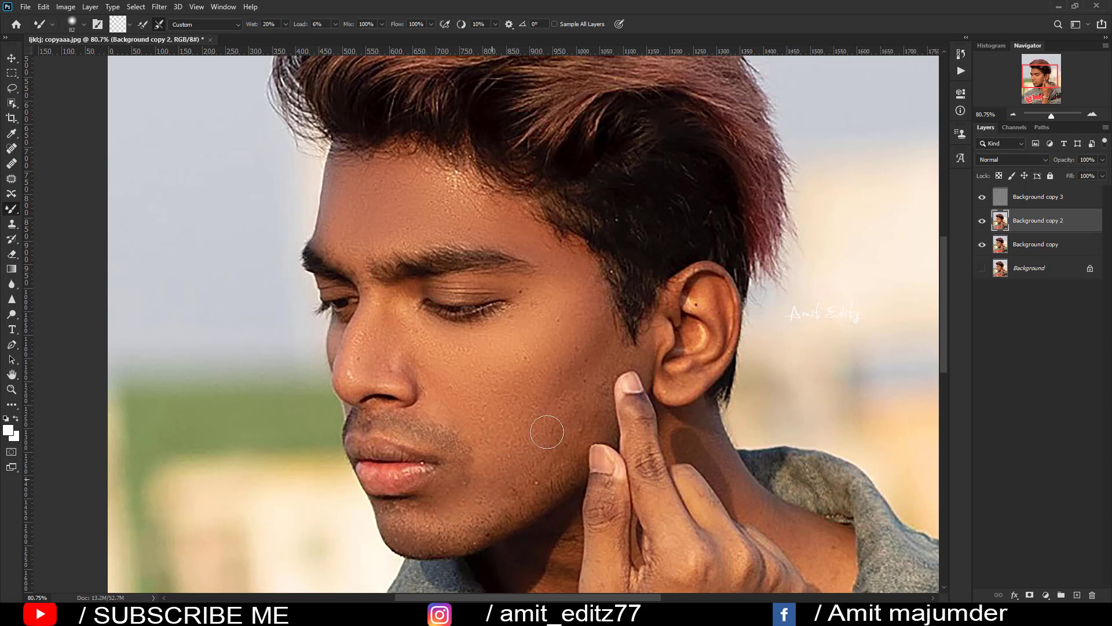
- Hide Background copy 3 and rework the forehead and under-eye cheek, undoing a swirl smudge
left_click_drag(388, 357, 359, 358)
scroll(472, 357, "down", 3)
scroll(481, 356, "down", 2)
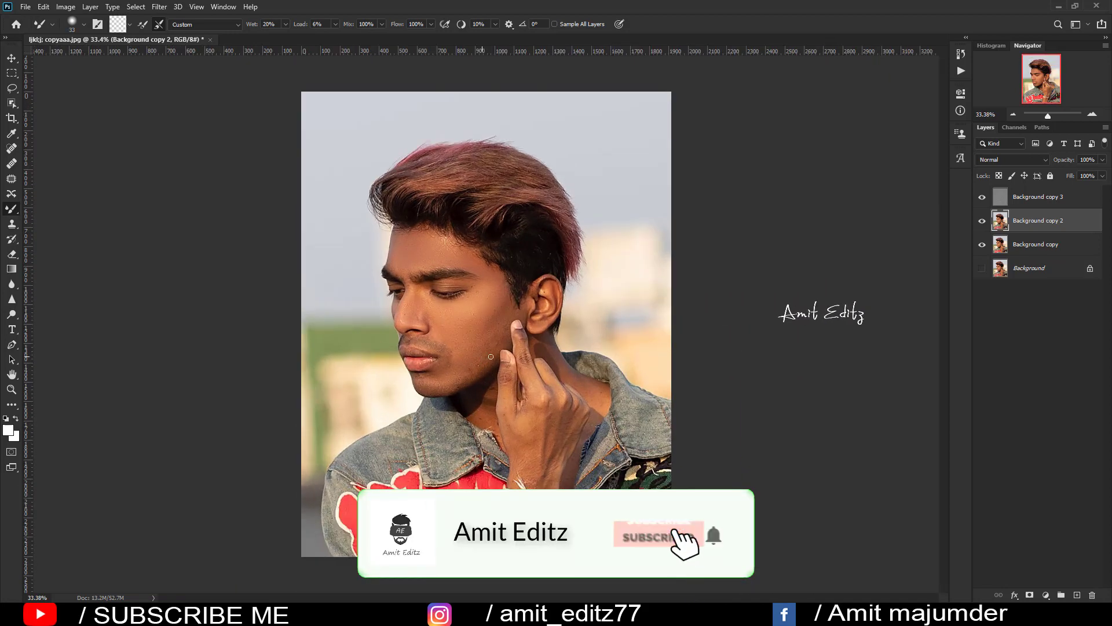
scroll(485, 357, "up", 2)
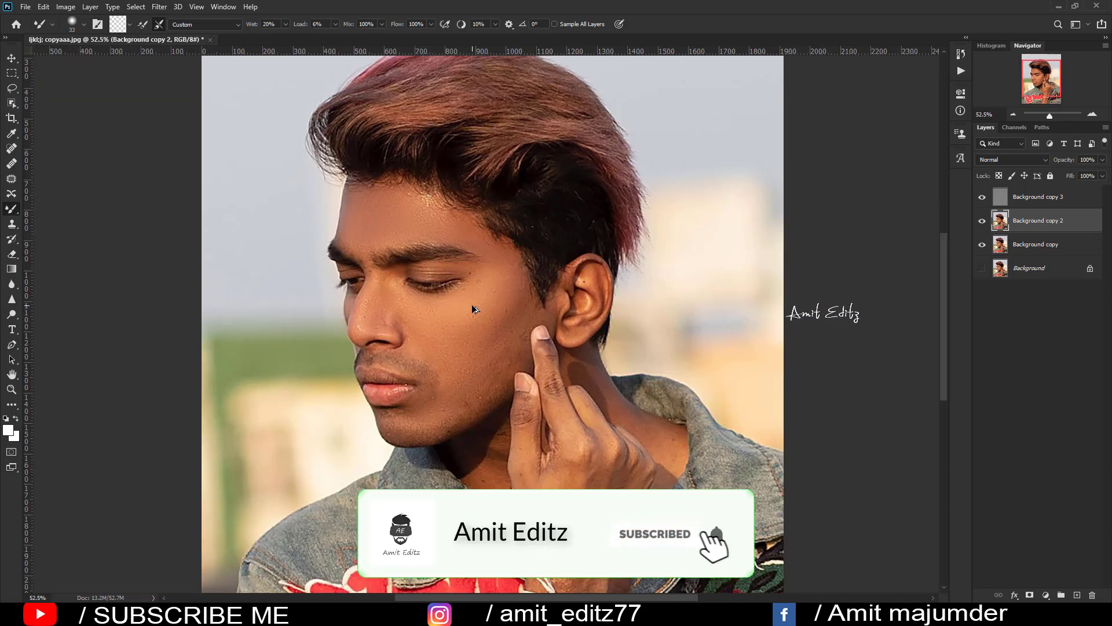
left_click(983, 197)
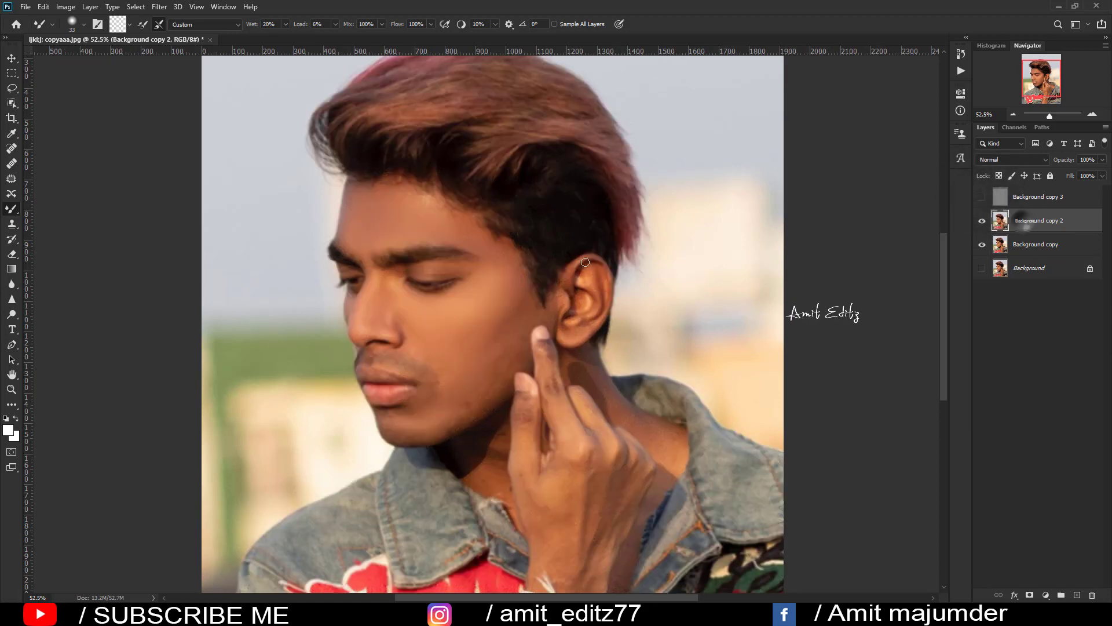
scroll(398, 257, "up", 2)
left_click_drag(363, 219, 357, 223)
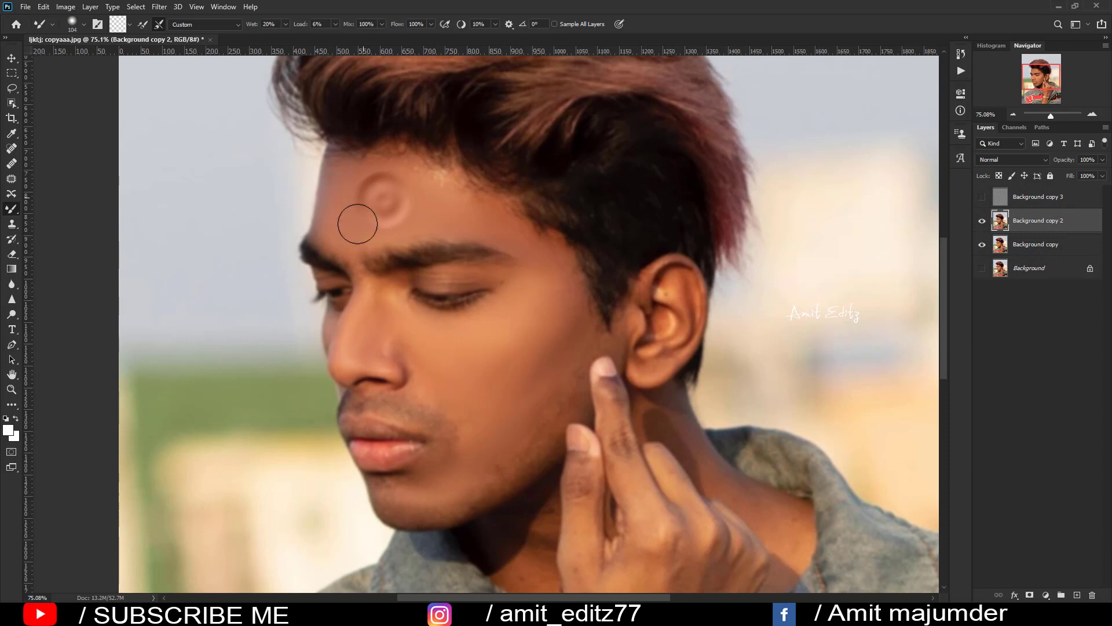
key("ctrl+z")
left_click_drag(521, 316, 548, 339)
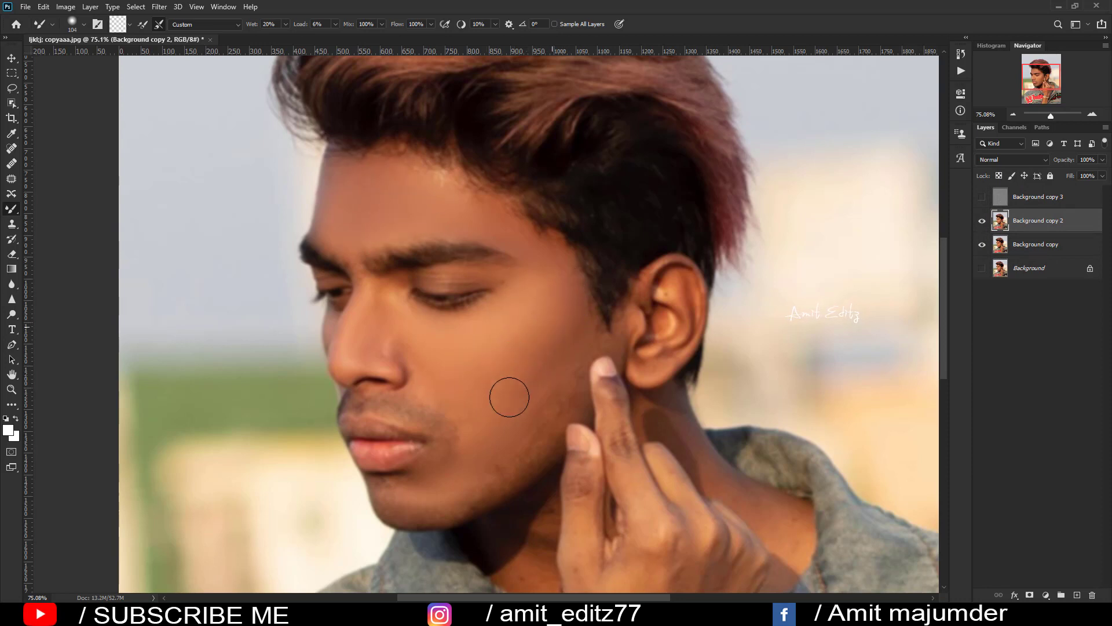
mouse_move(446, 373)
left_mouse_down()
mouse_move(397, 348)
mouse_move(372, 297)
left_mouse_up()
- Show Background copy 3 again and lower its opacity to 68%
left_click(1000, 200)
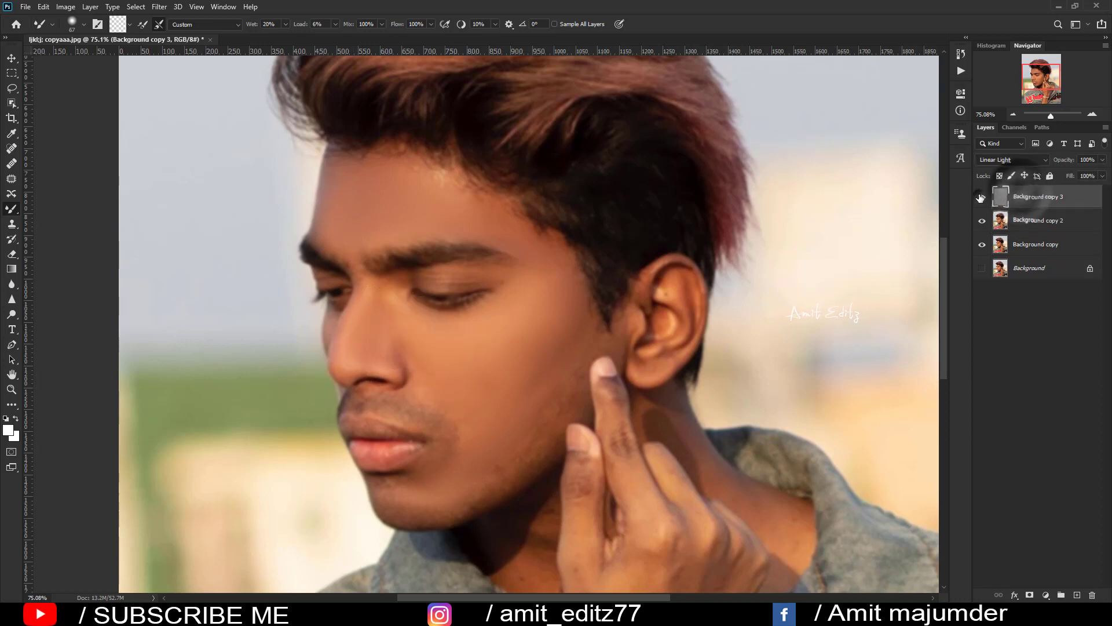
left_click(982, 197)
left_click_drag(1100, 172, 1087, 174)
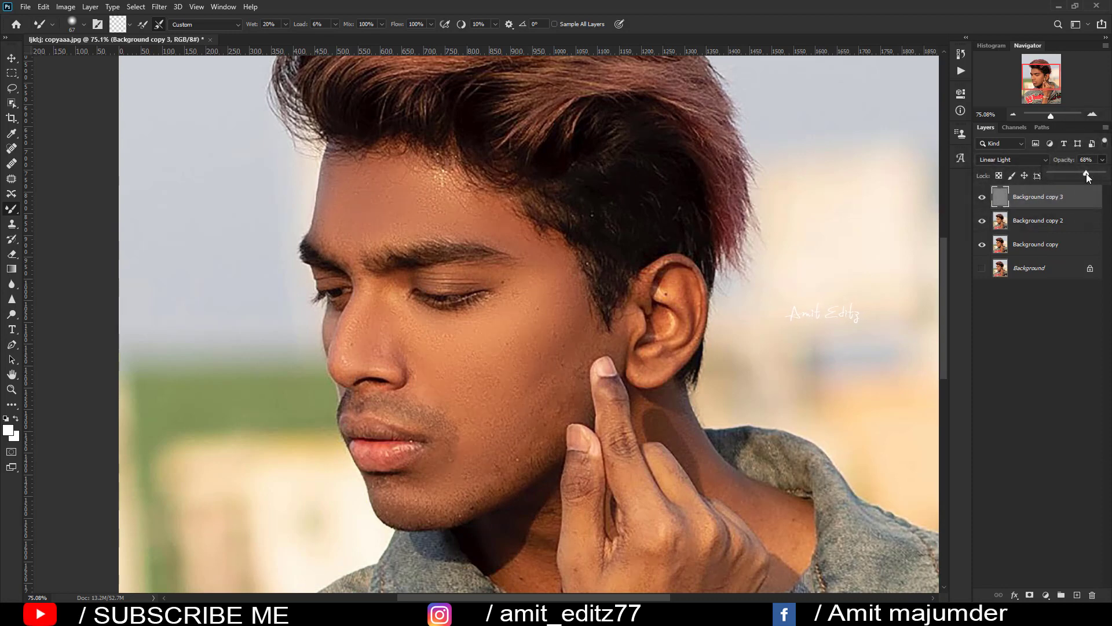
scroll(489, 367, "down", 1)
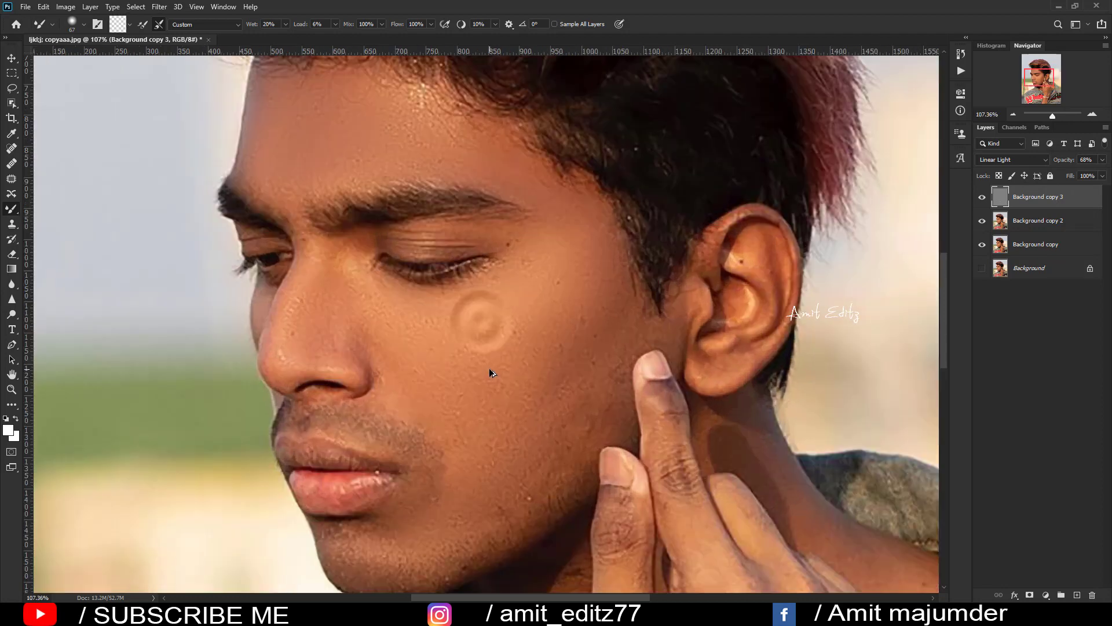
scroll(519, 336, "down", 1)
scroll(519, 340, "up", 1)
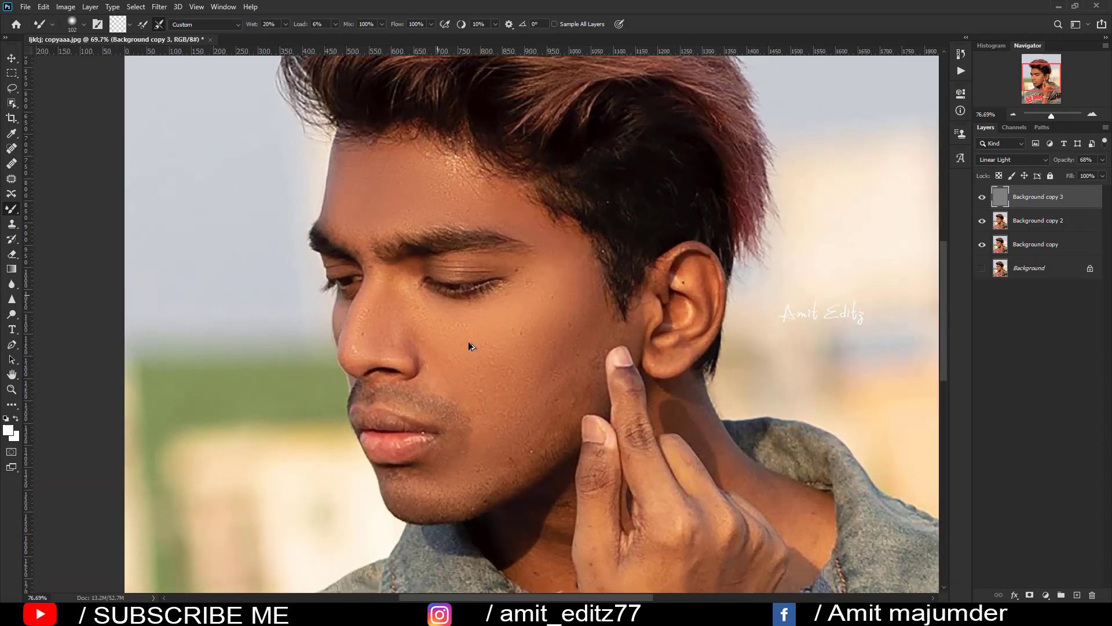
scroll(441, 324, "up", 2)
- Select Background copy 2, inspect the image, then reactivate Background copy 3
left_click(1015, 226)
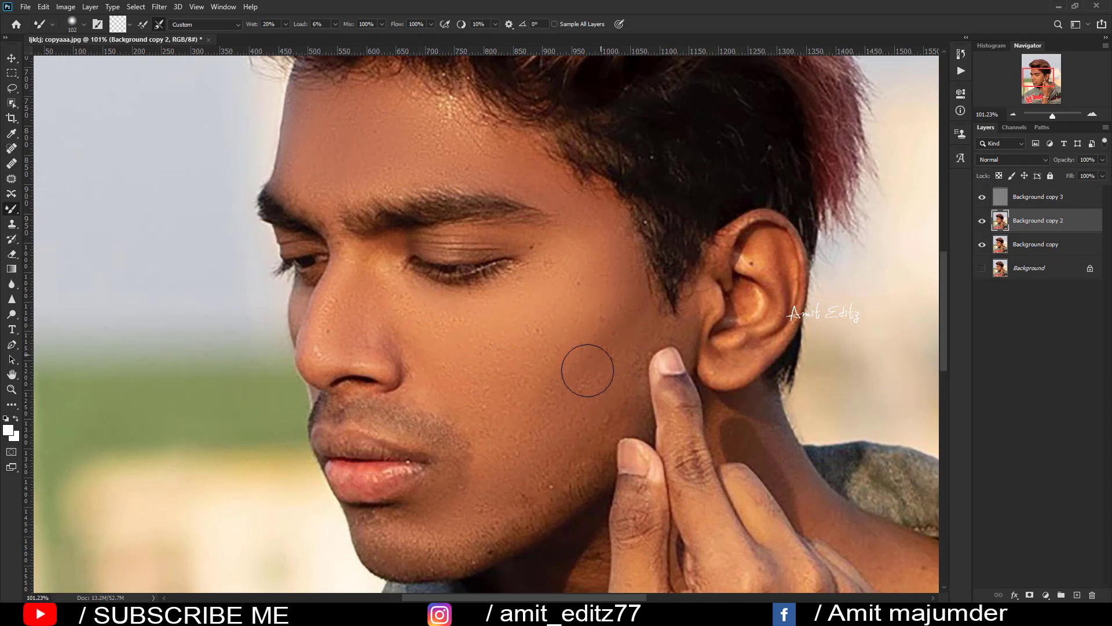
scroll(554, 382, "down", 5)
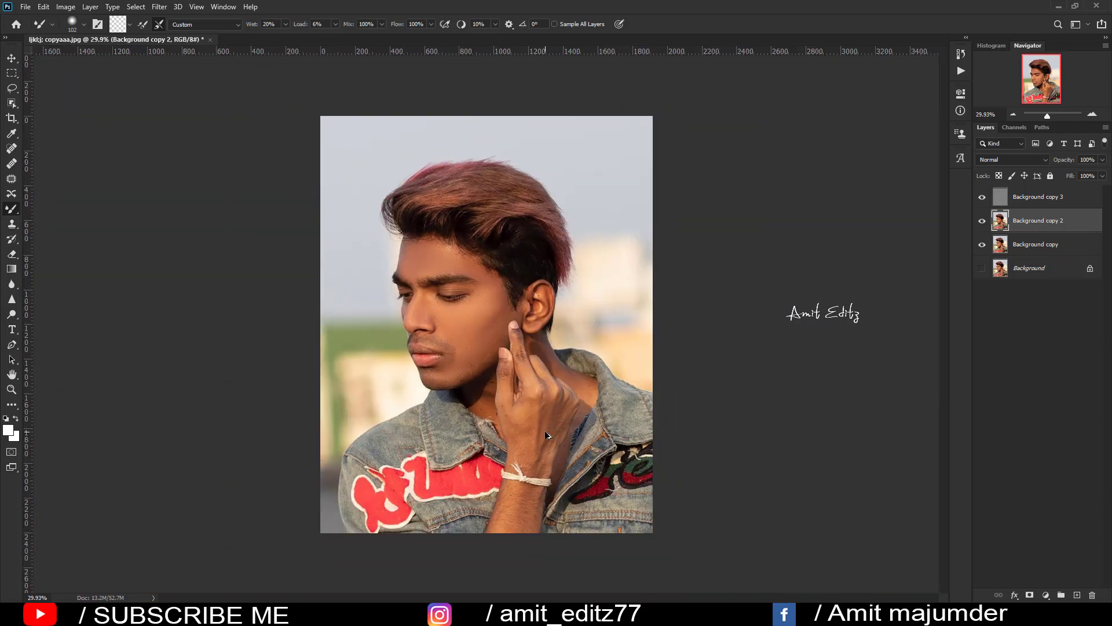
scroll(468, 302, "up", 2)
scroll(468, 302, "down", 2)
scroll(427, 292, "up", 1)
scroll(395, 237, "up", 1)
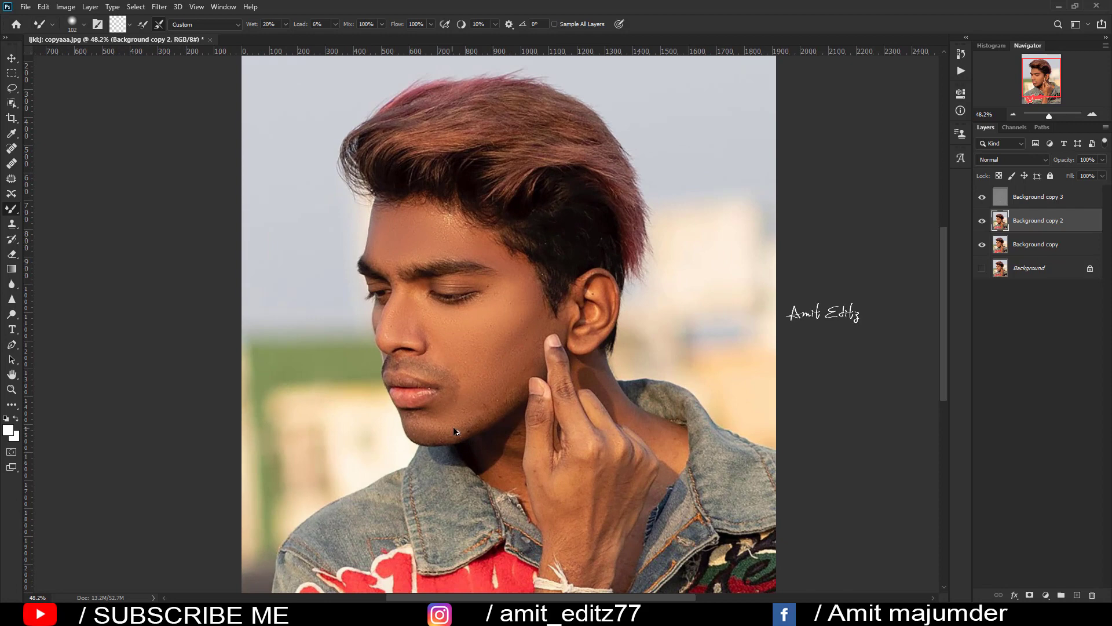
left_click(1046, 197)
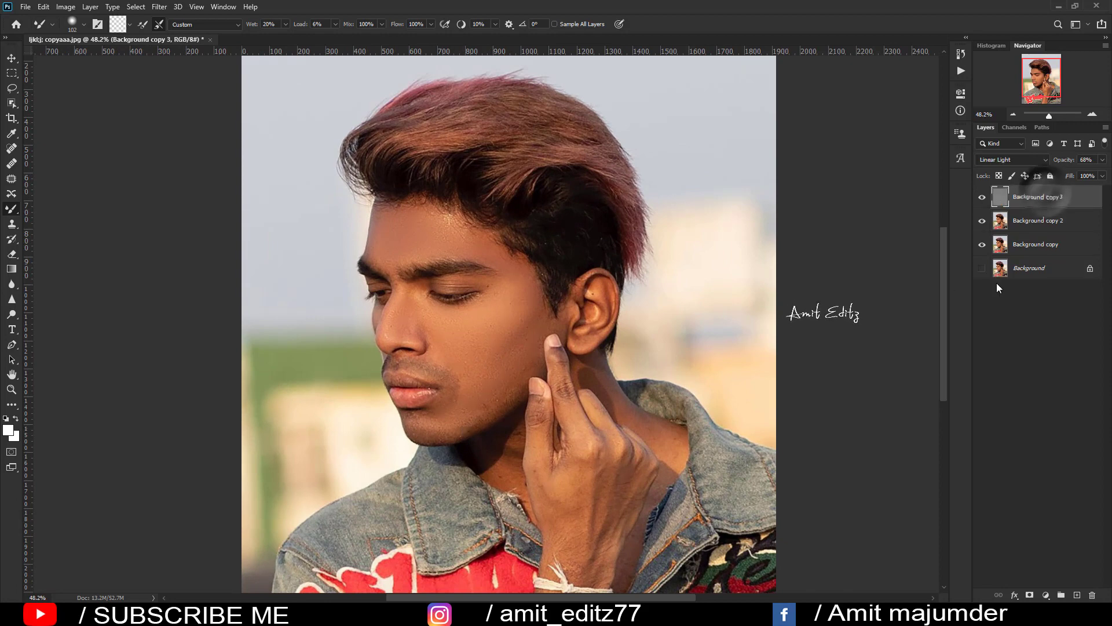
- Stamp visible layers into Layer 1 and set Camera Raw Contrast +22, Shadows +14, Whites -18, Blacks +20, Texture +8
key("ctrl+shift+alt+e")
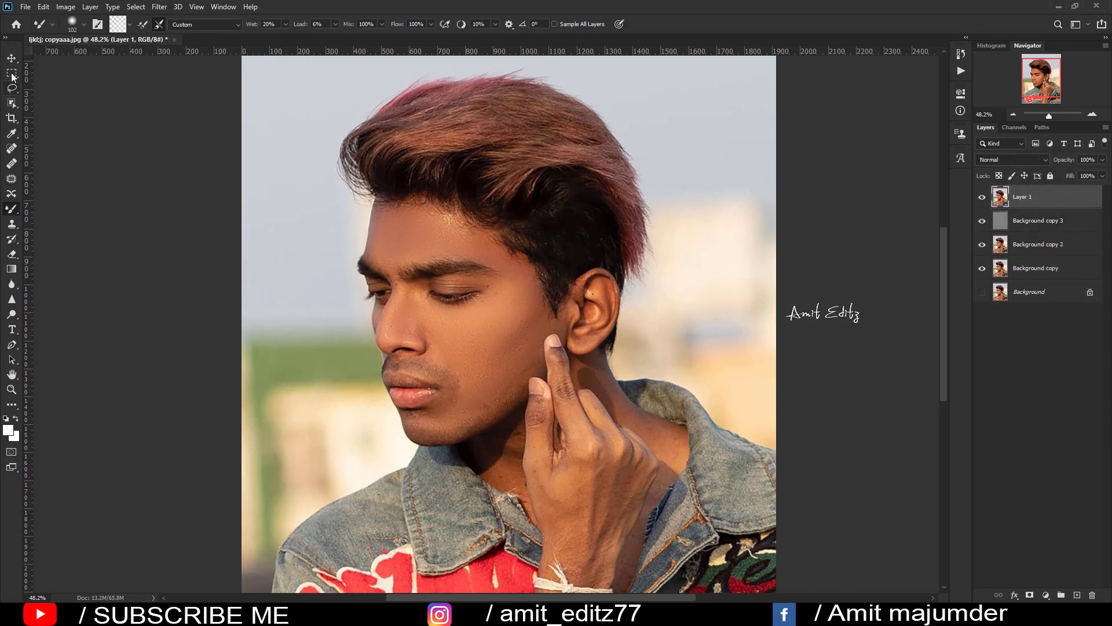
left_click(12, 58)
left_click(160, 6)
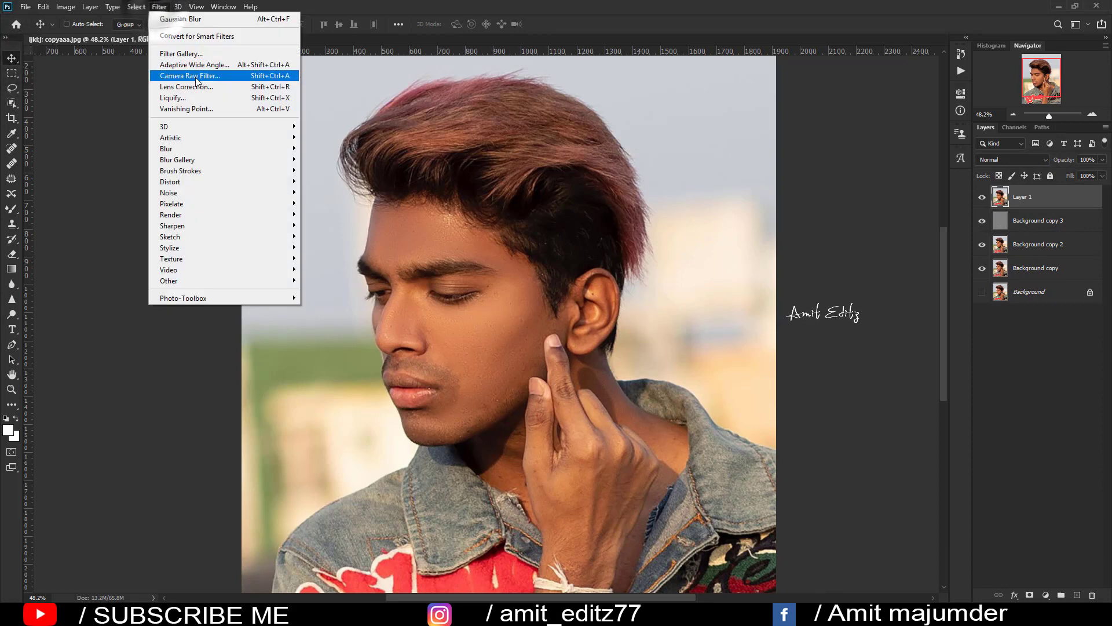
left_click(196, 77)
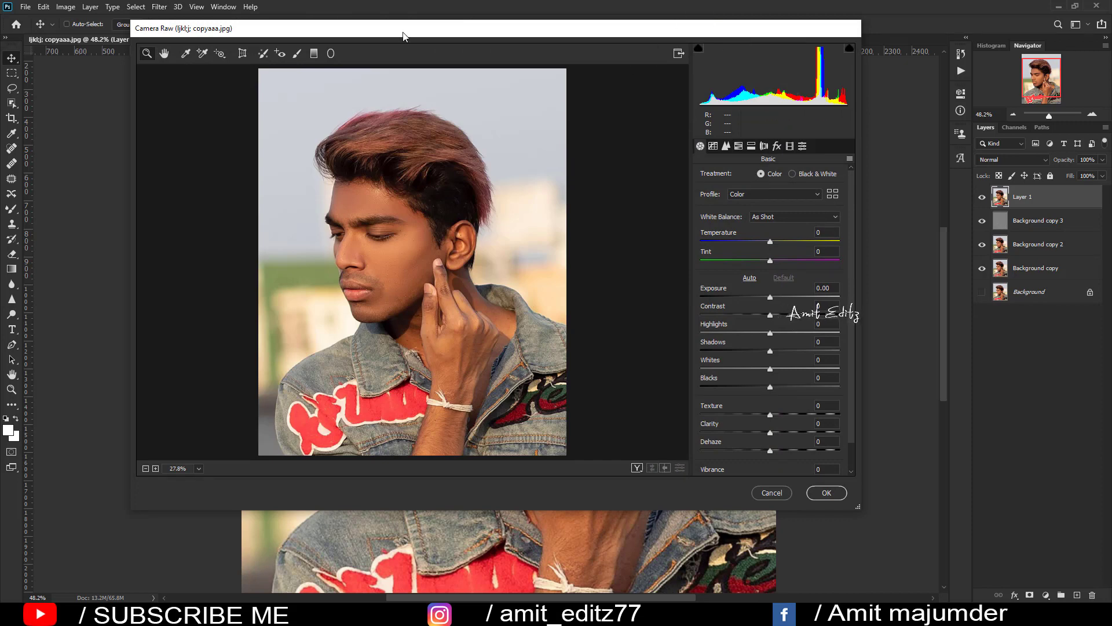
left_click_drag(404, 30, 395, 69)
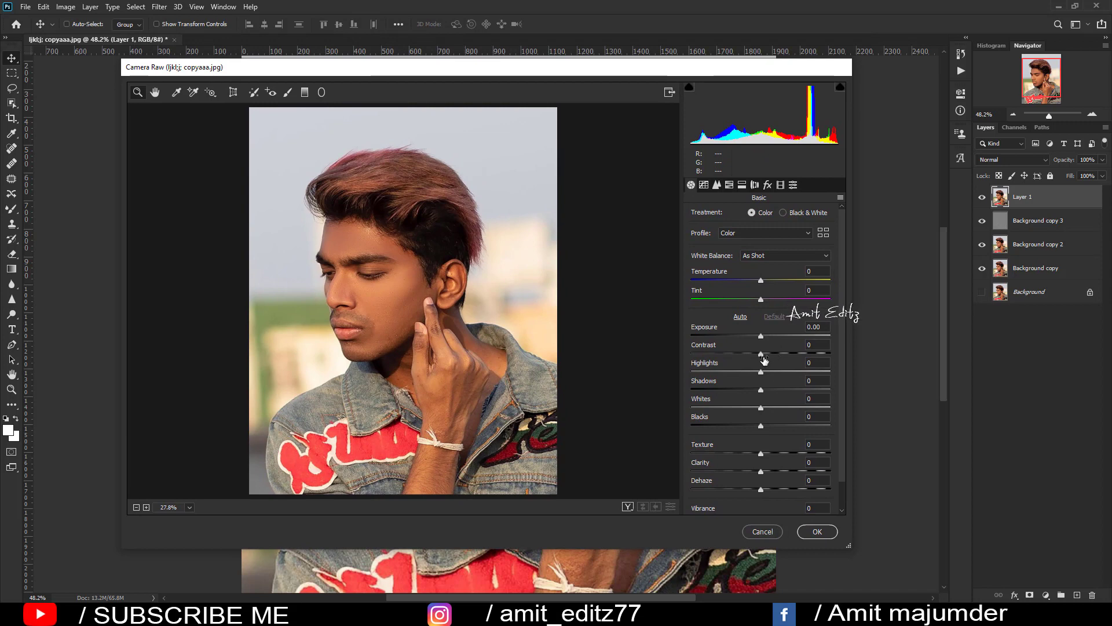
left_click_drag(761, 355, 775, 359)
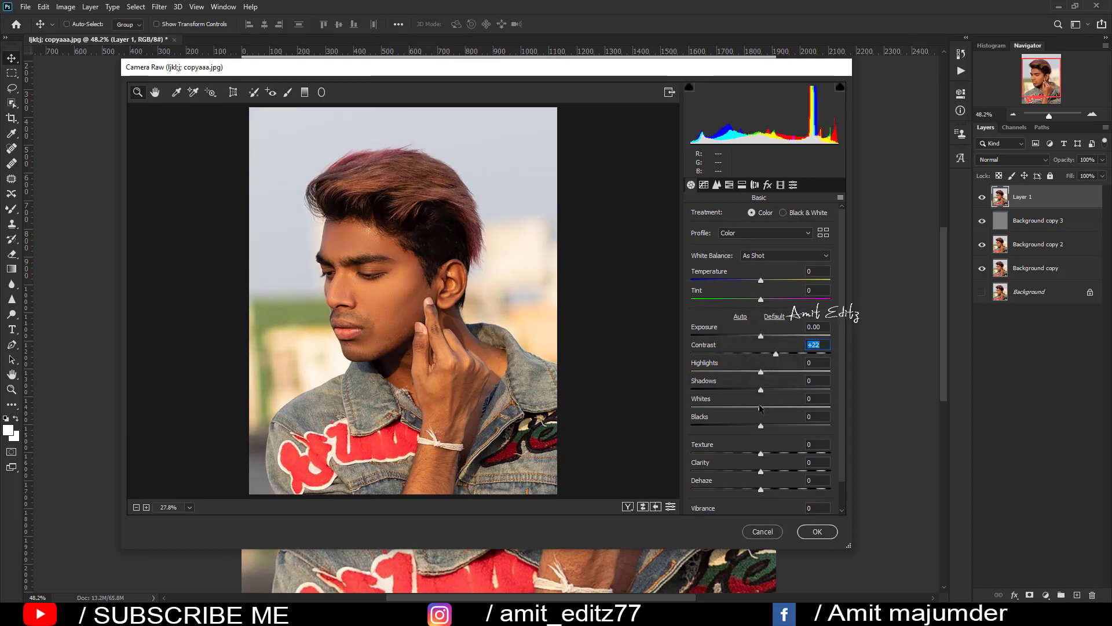
mouse_move(761, 409)
left_mouse_down()
mouse_move(771, 390)
mouse_move(775, 426)
left_mouse_up()
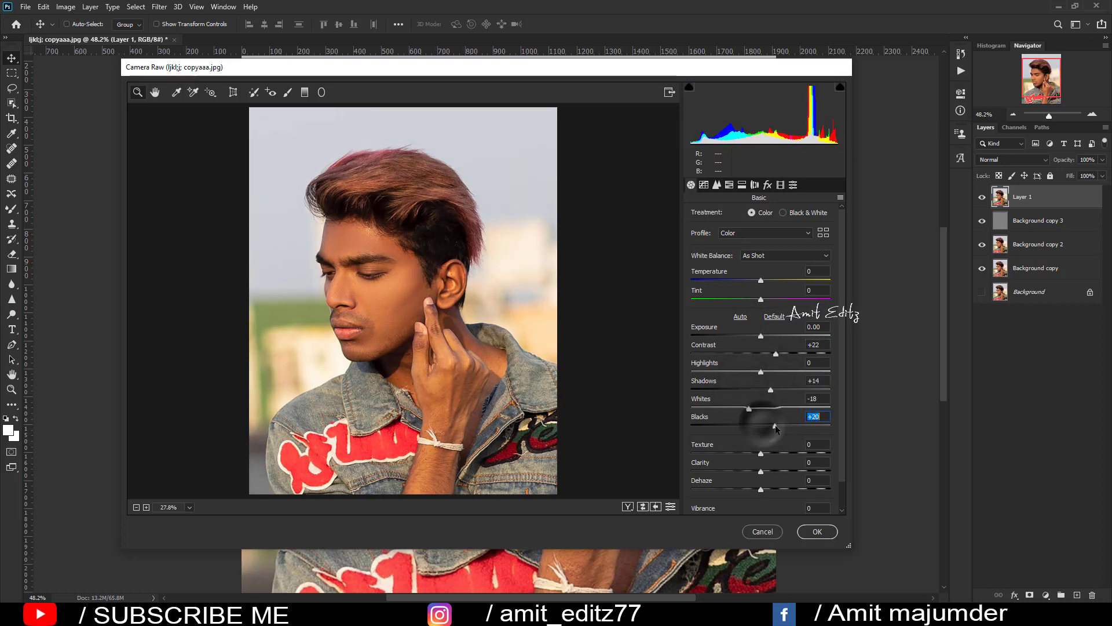
left_click_drag(766, 465, 766, 469)
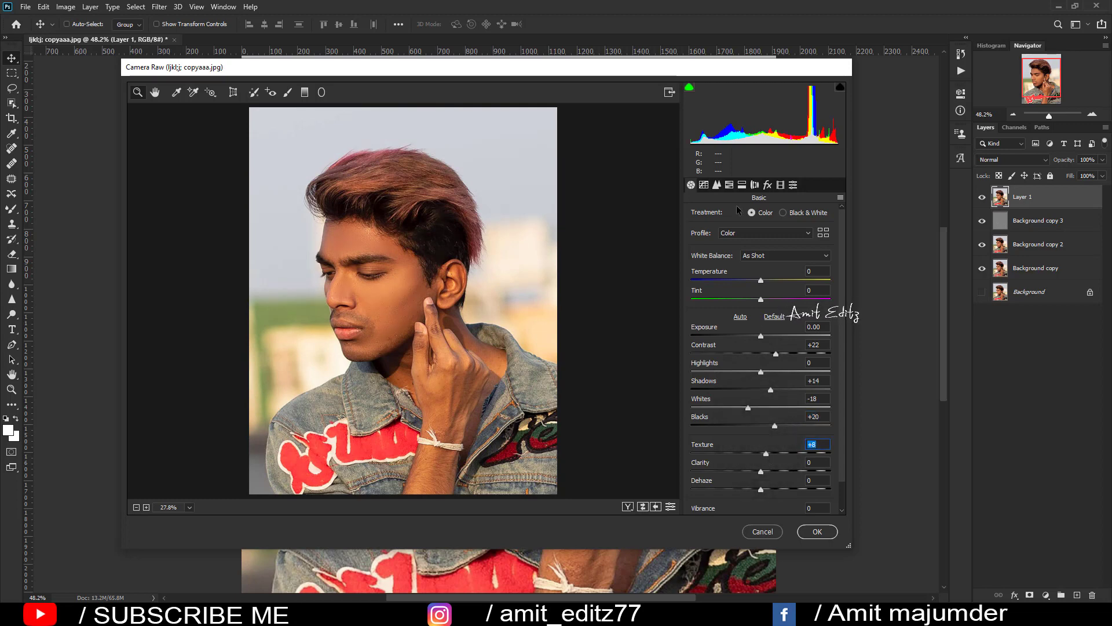
left_click(730, 185)
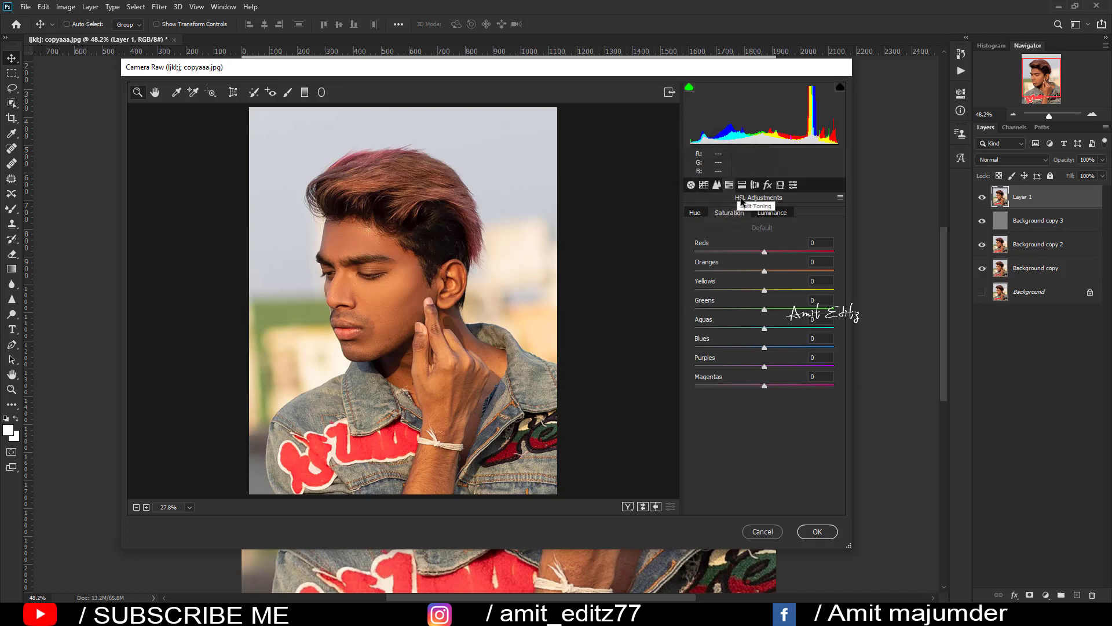
- Brighten and mute the oranges, split-tone highlights to Hue 171 / Saturation 12, and desaturate greens to -100
left_click(773, 212)
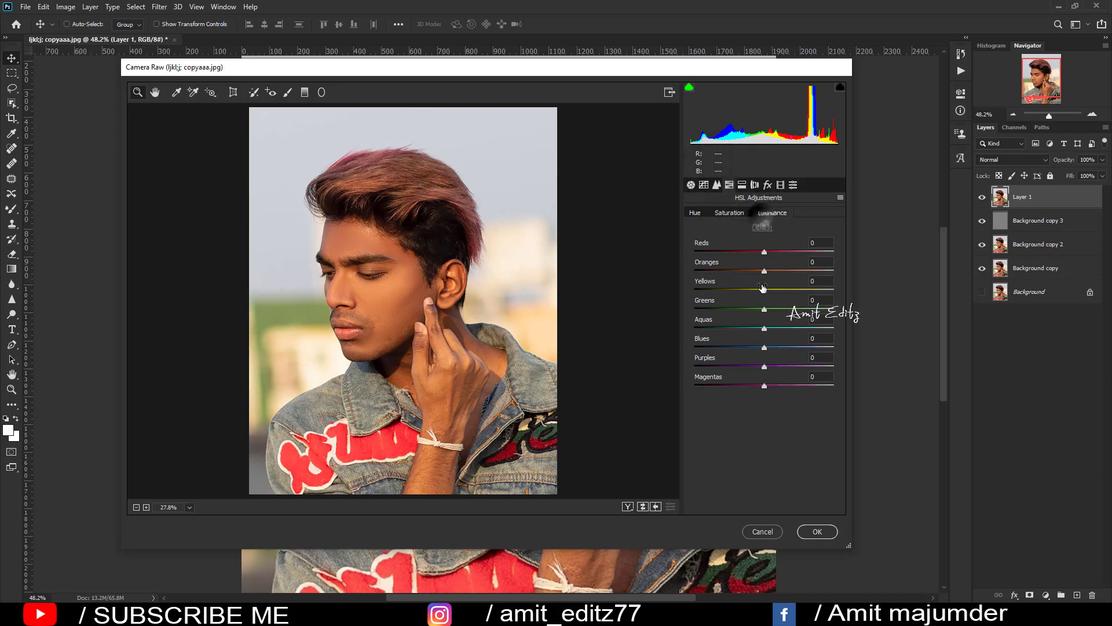
mouse_move(764, 270)
left_mouse_down()
mouse_move(799, 271)
mouse_move(743, 271)
left_mouse_up()
left_click(722, 213)
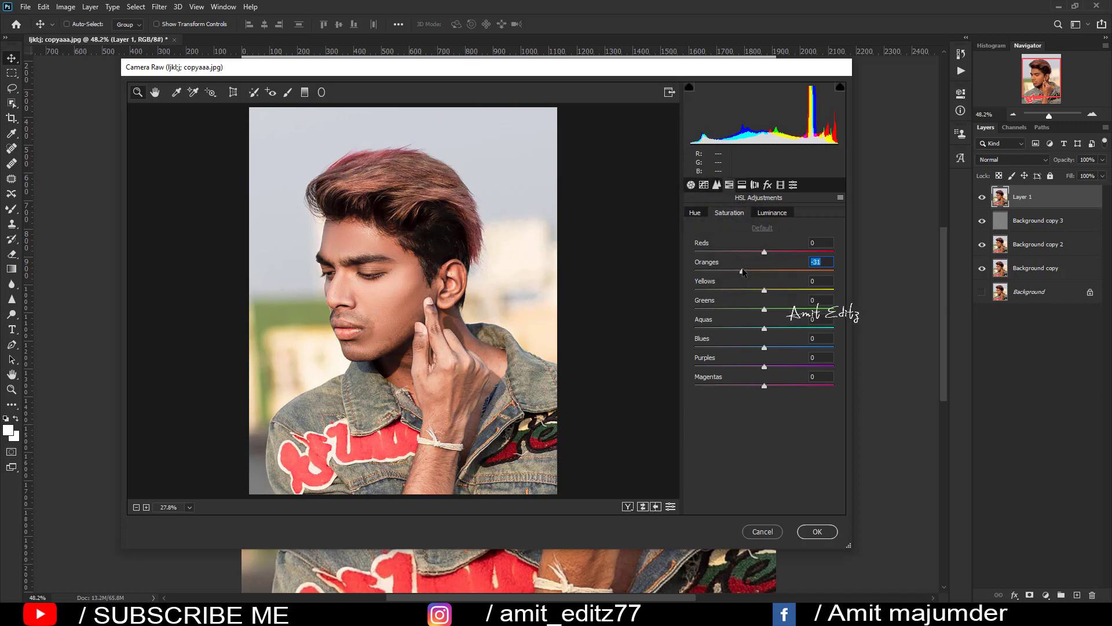
left_click(743, 185)
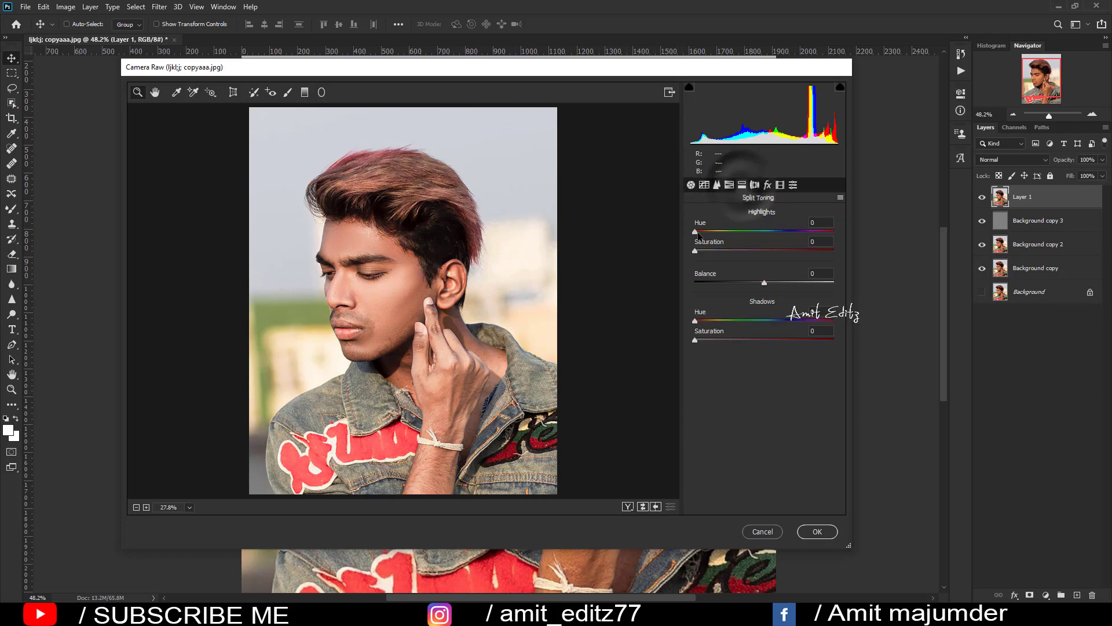
mouse_move(695, 231)
left_mouse_down()
mouse_move(744, 231)
mouse_move(711, 251)
left_mouse_up()
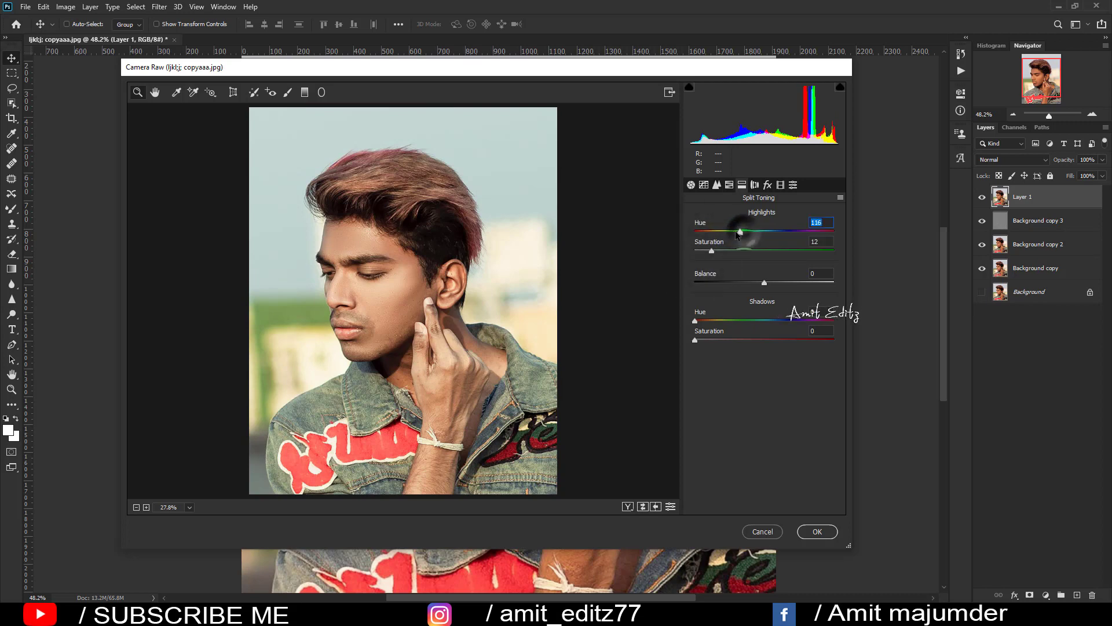
left_click_drag(736, 232, 759, 232)
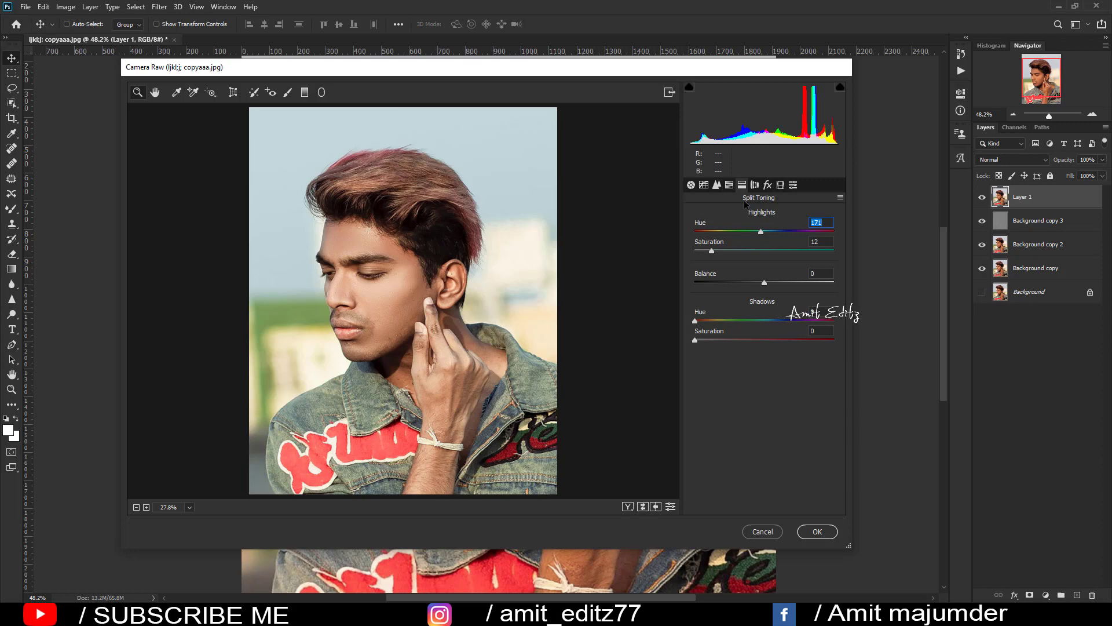
left_click(730, 184)
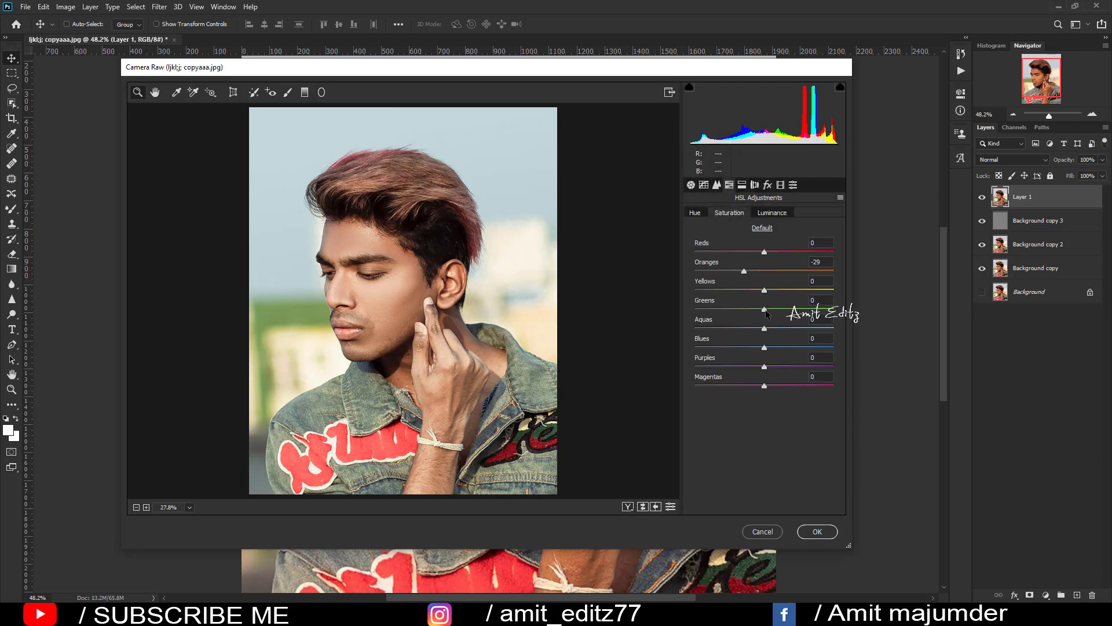
left_click_drag(718, 311, 686, 323)
left_click(767, 185)
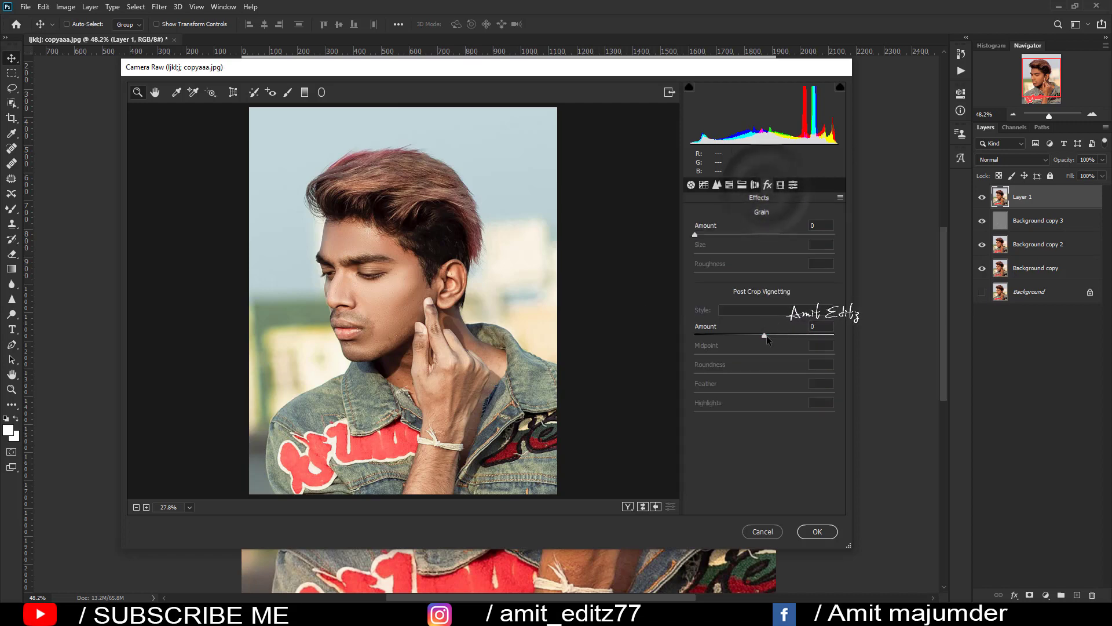
- Add a vignette (Amount -28, Midpoint 41, Highlights 16) and set Sharpening to 30
mouse_move(765, 335)
left_mouse_down()
mouse_move(746, 339)
mouse_move(751, 354)
left_mouse_up()
left_click_drag(695, 412, 714, 412)
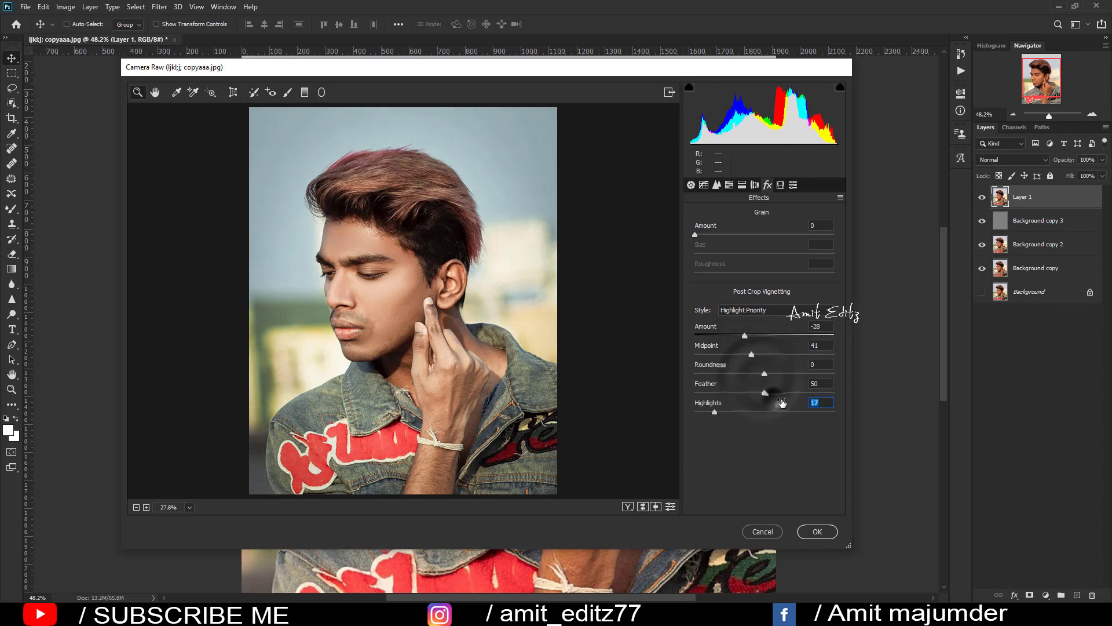
key("Down")
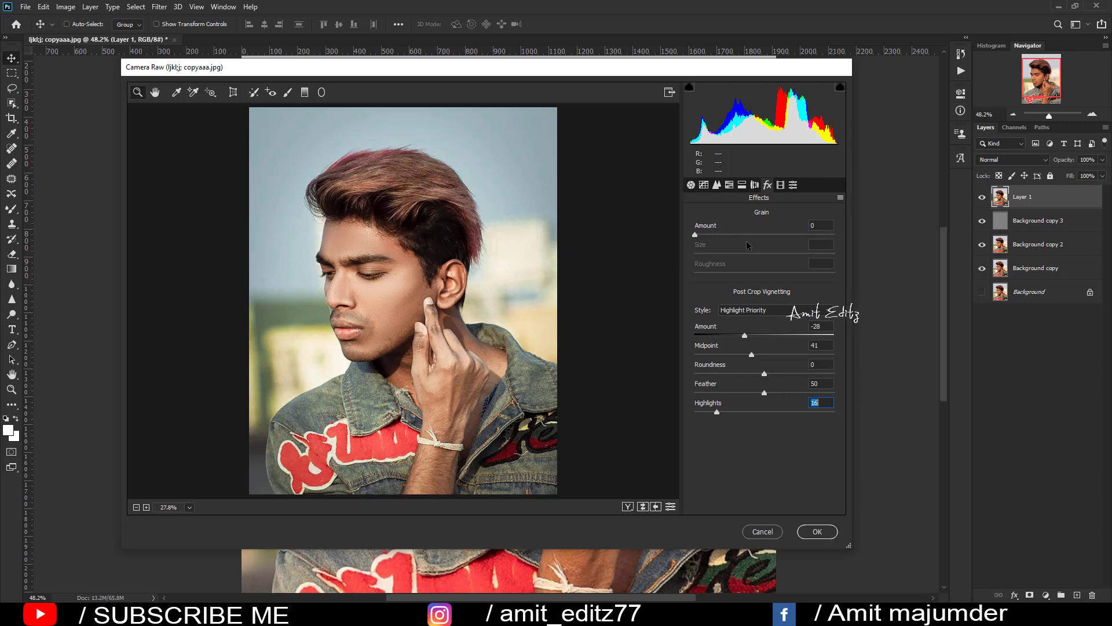
left_click(716, 185)
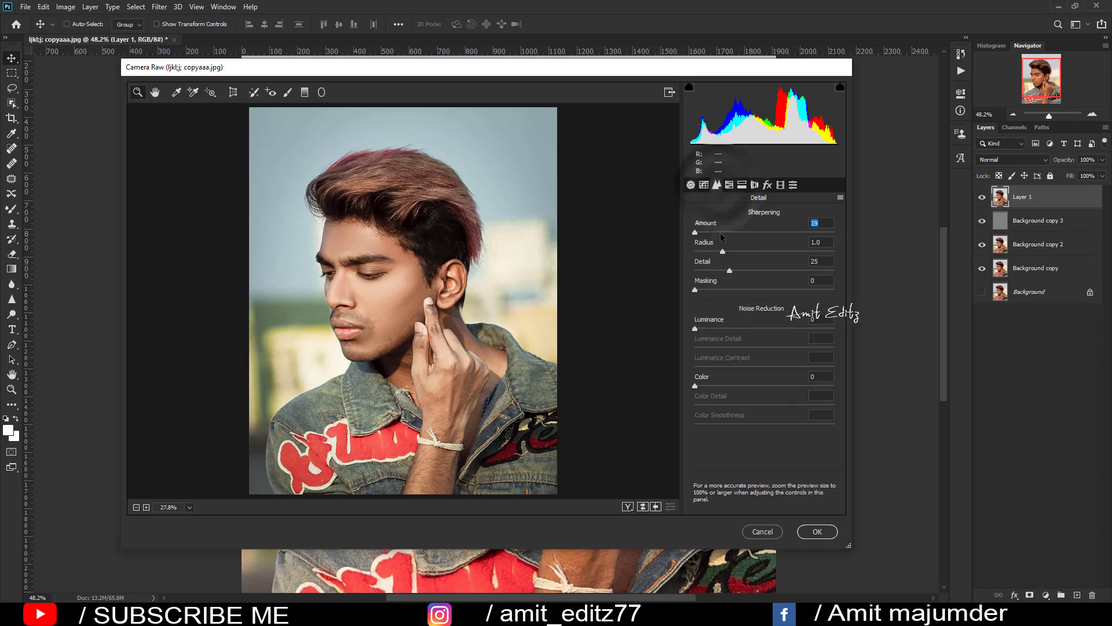
left_click(723, 235)
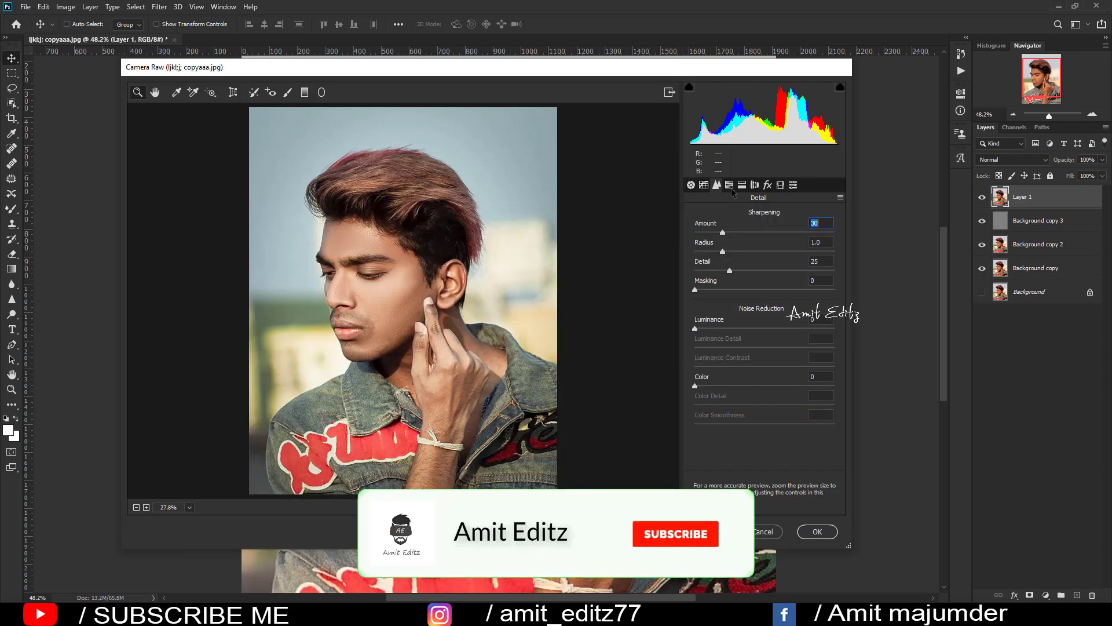
- Desaturate Blues and Aquas to -100, lower Blacks to -11, and commit the Camera Raw grade
left_click(730, 184)
left_click(729, 213)
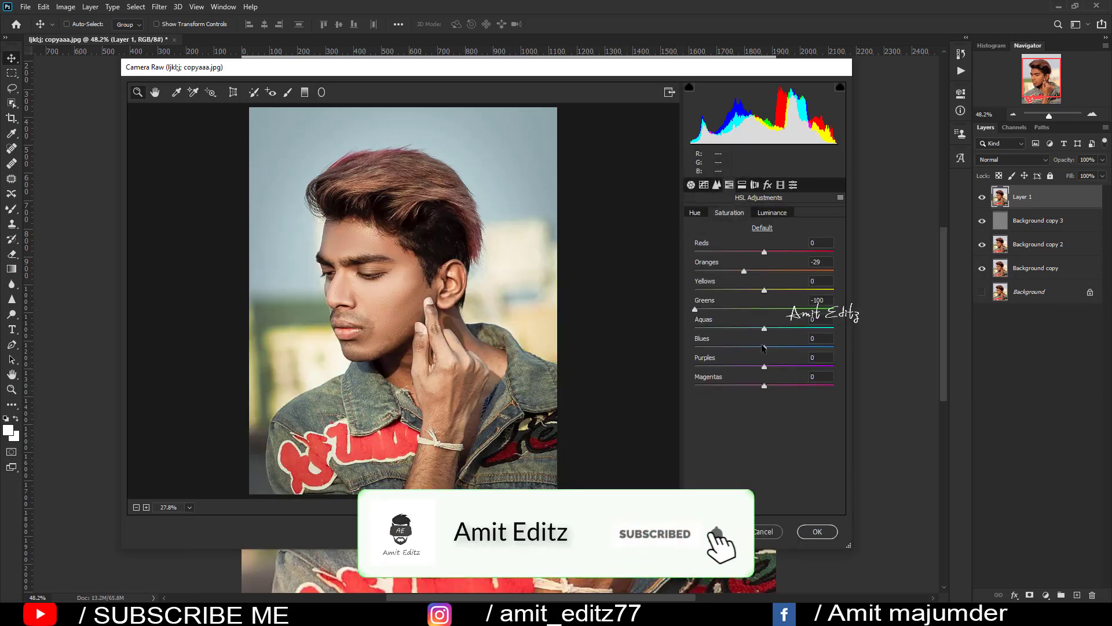
left_click_drag(720, 349, 657, 352)
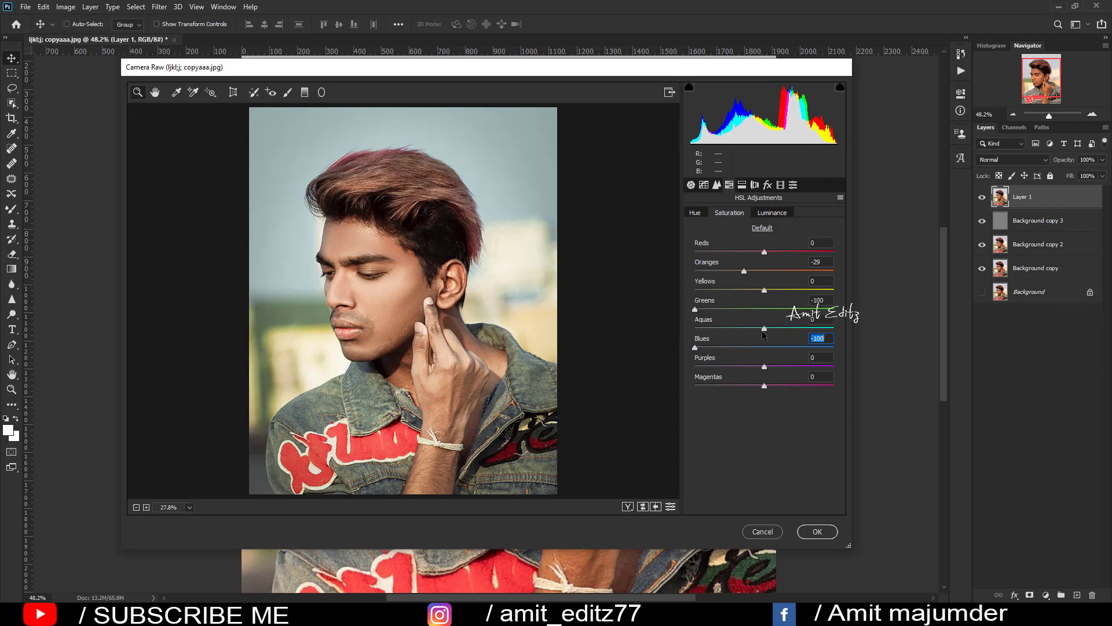
left_click_drag(764, 329, 694, 328)
left_click(696, 214)
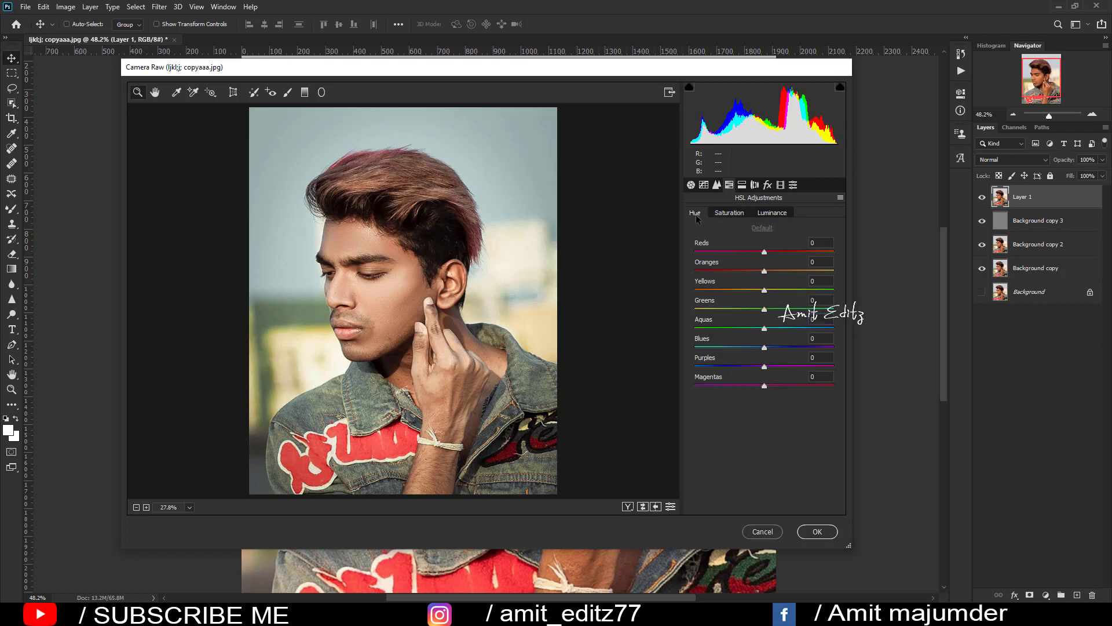
left_click(692, 185)
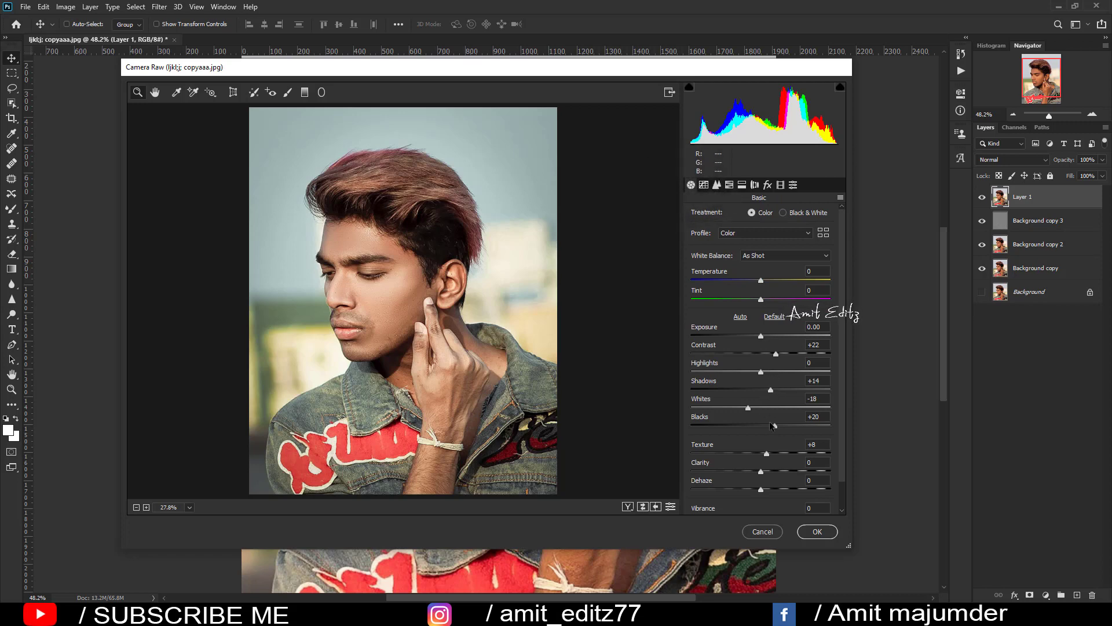
left_click_drag(772, 426, 754, 427)
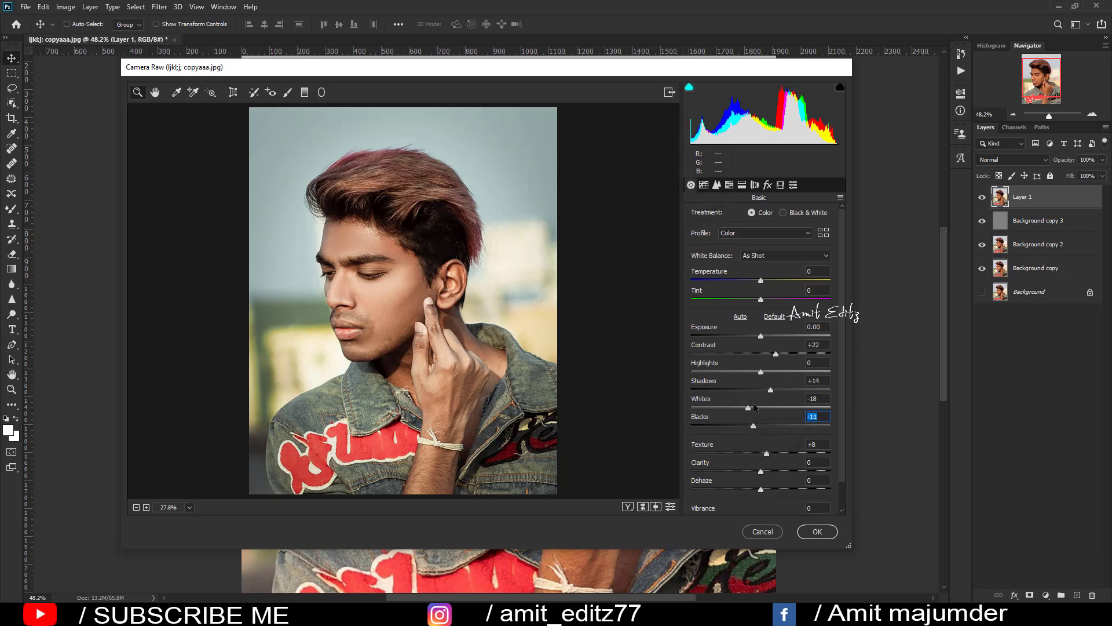
left_click(816, 532)
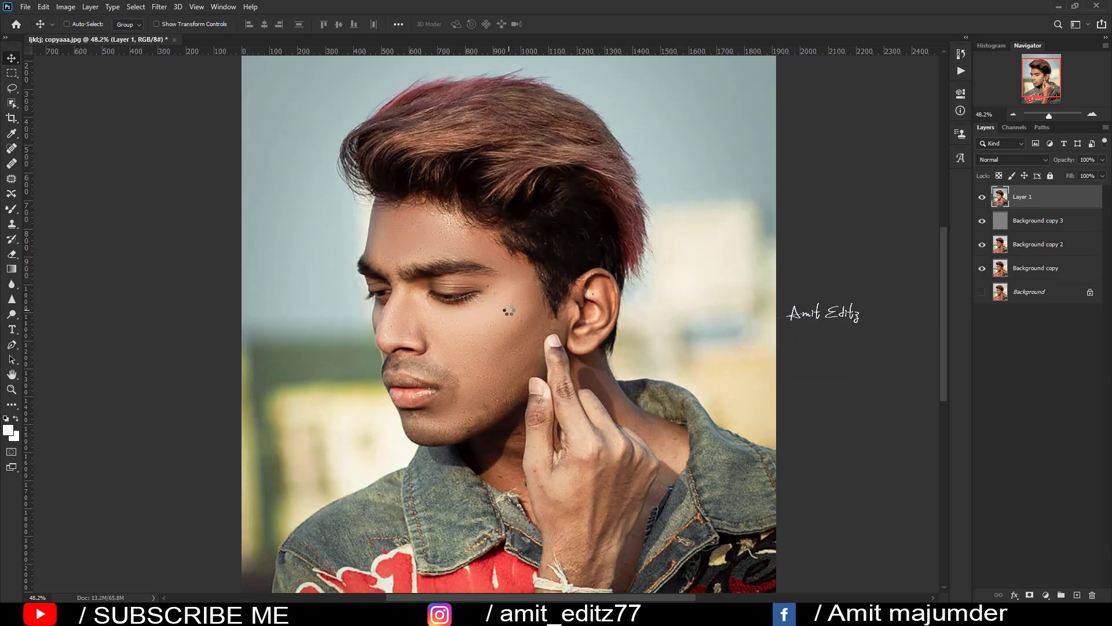
- Duplicate Layer 1, then dodge the nose bridge, forehead and cheek at Midtones, 7% exposure
key("ctrl+0")
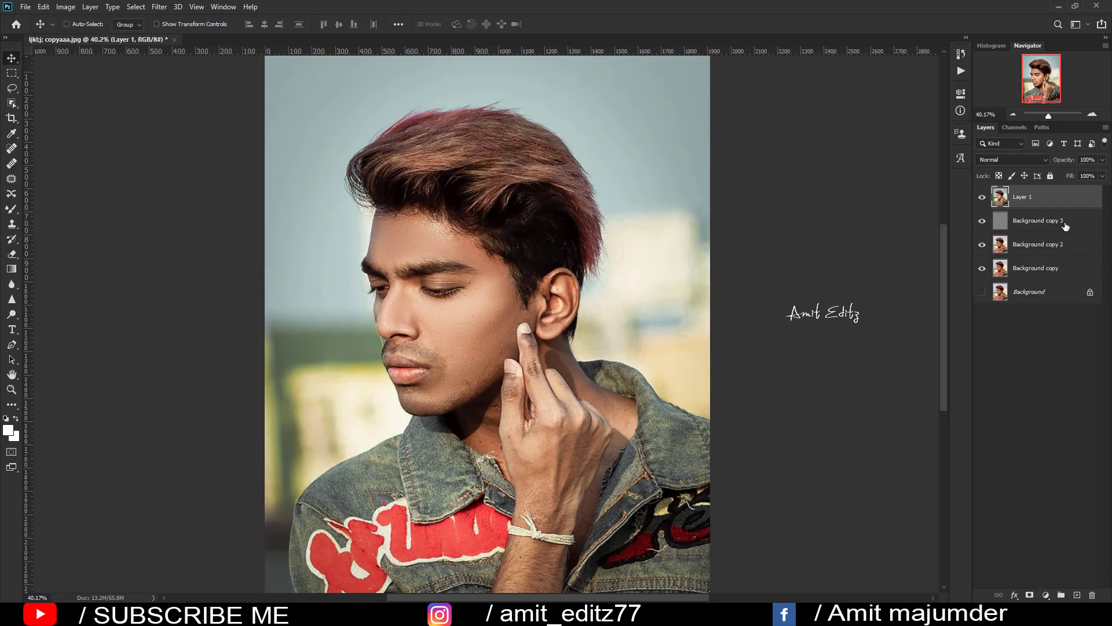
left_click_drag(1043, 200, 1076, 594)
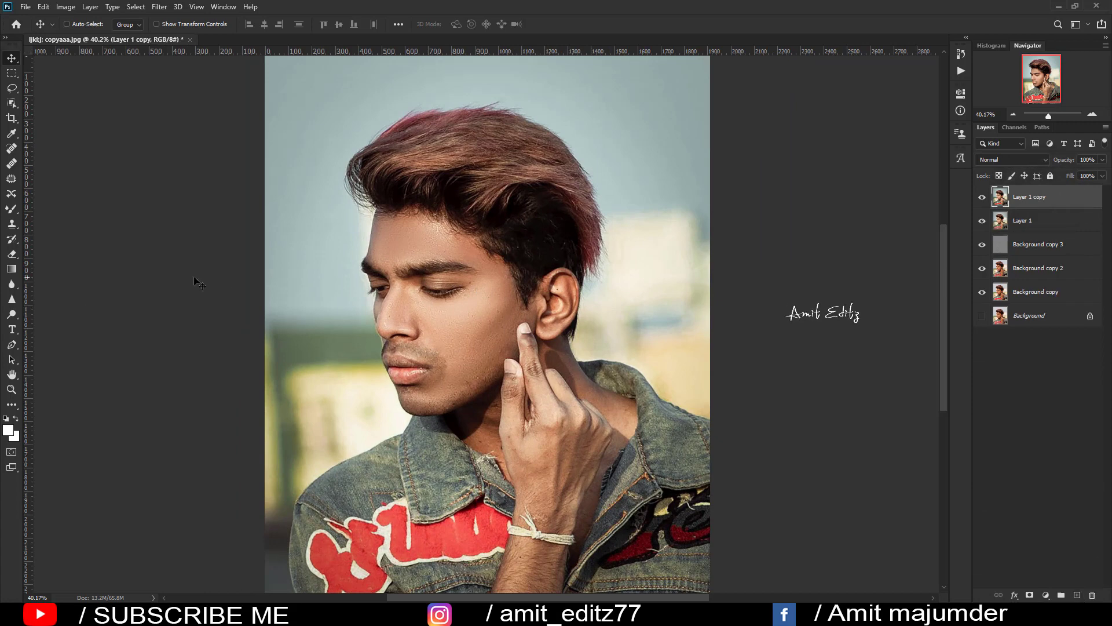
left_click(10, 316)
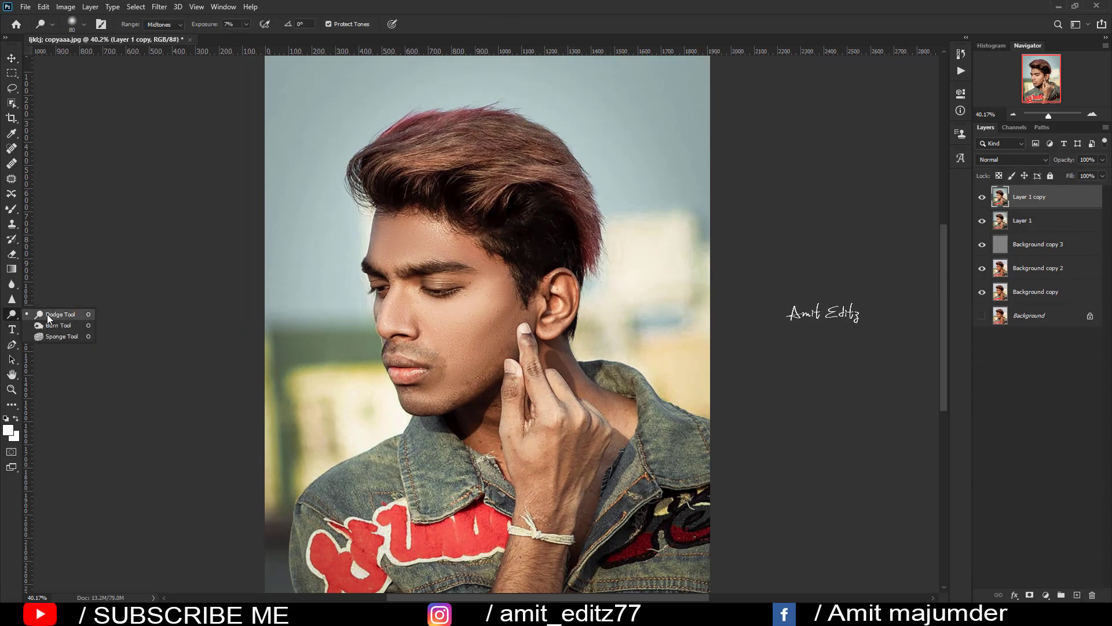
left_click(47, 314)
scroll(461, 254, "up", 2)
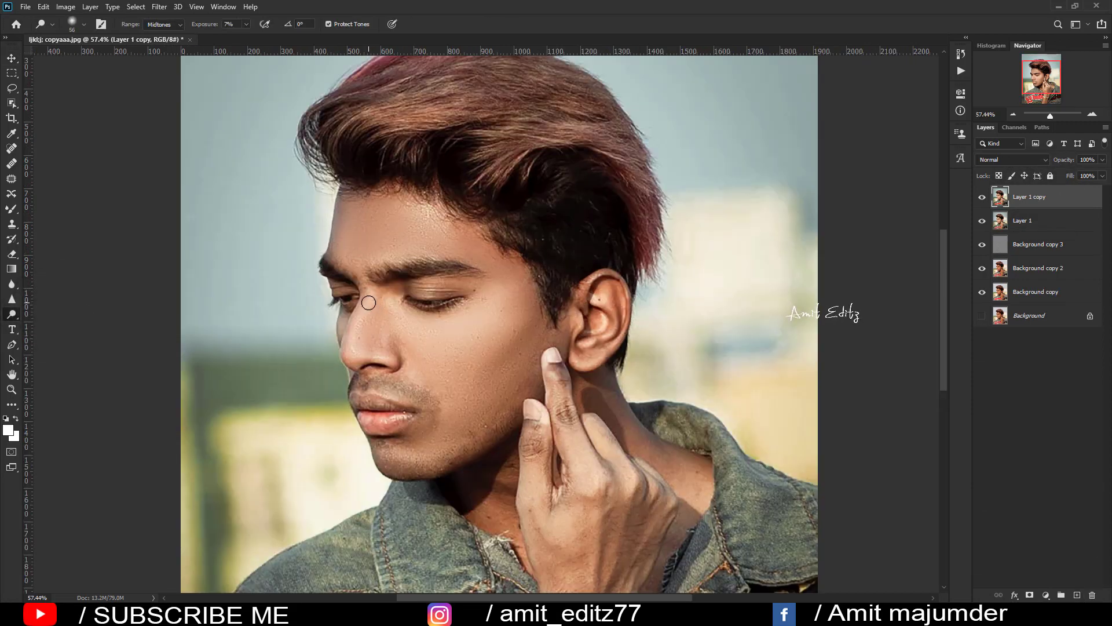
mouse_move(369, 303)
left_mouse_down()
mouse_move(346, 339)
mouse_move(351, 360)
mouse_move(409, 367)
mouse_move(363, 258)
left_mouse_up()
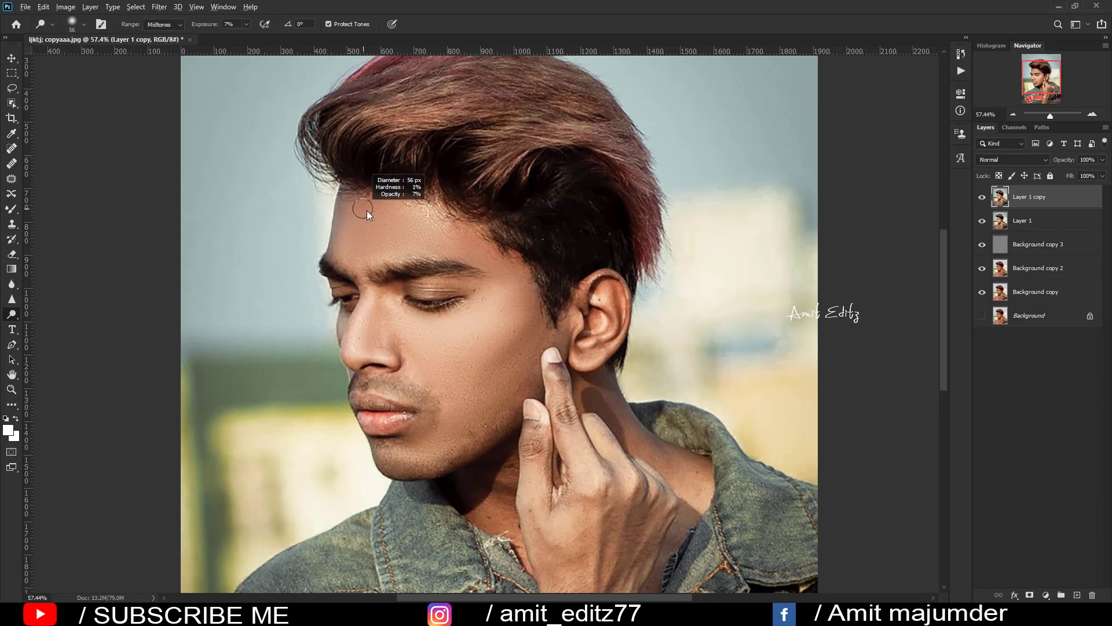
mouse_move(363, 209)
left_mouse_down()
mouse_move(343, 218)
mouse_move(353, 230)
mouse_move(358, 197)
mouse_move(373, 231)
mouse_move(364, 241)
left_mouse_up()
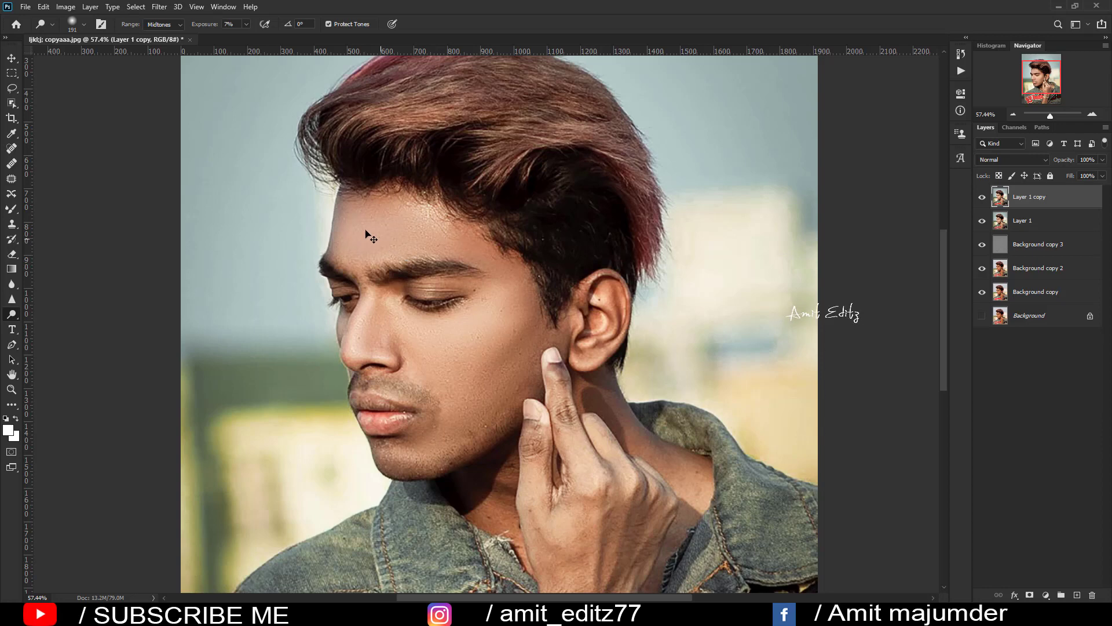
left_click(491, 322)
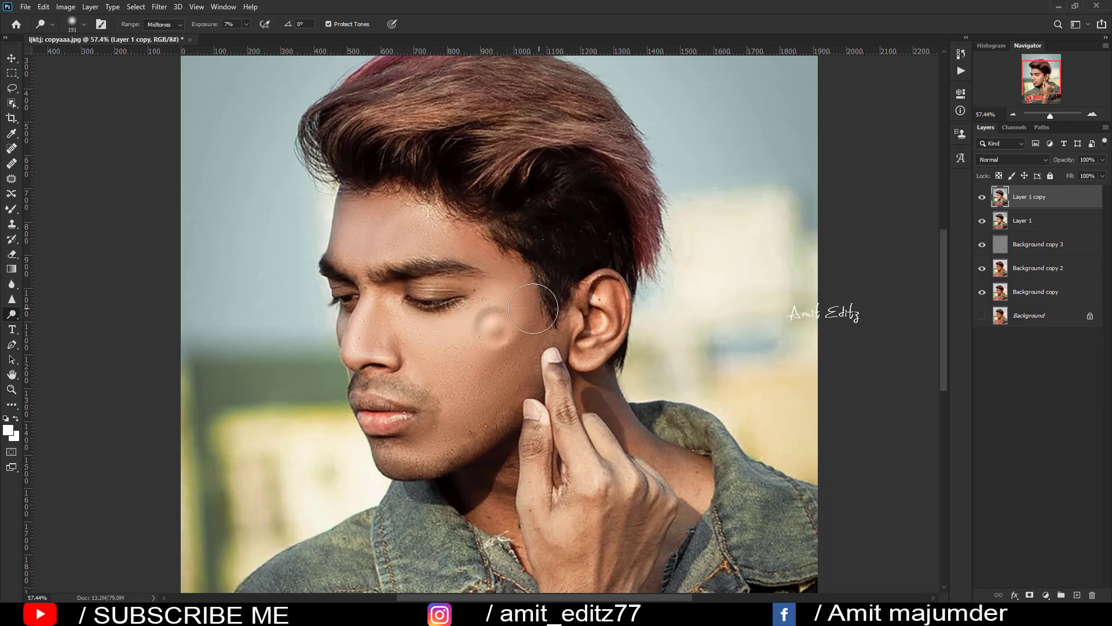
left_click_drag(531, 312, 518, 316)
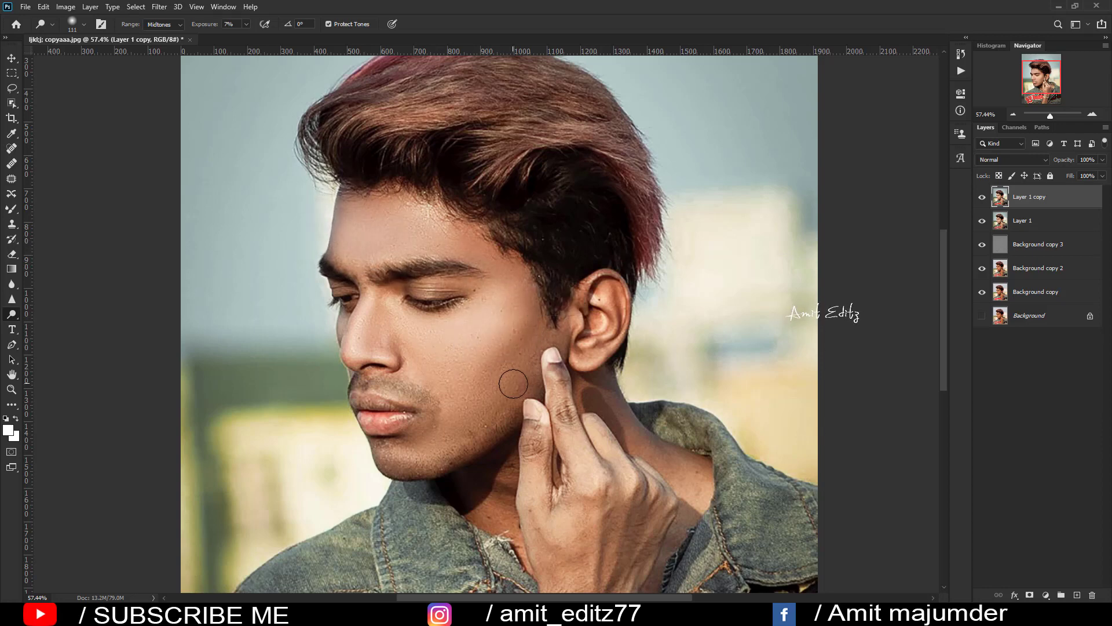
scroll(514, 384, "down", 3)
scroll(515, 382, "down", 3)
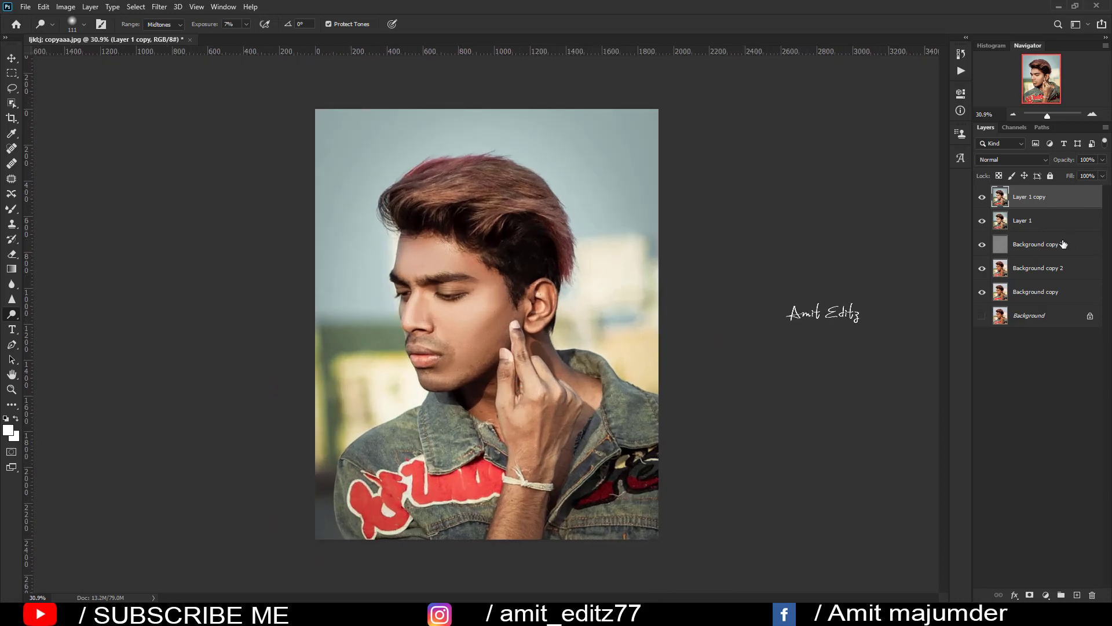
- Select the edited layers, including Background copy 3, and merge them into Layer 1 copy
left_click(1037, 291, "shift")
right_click(1040, 275)
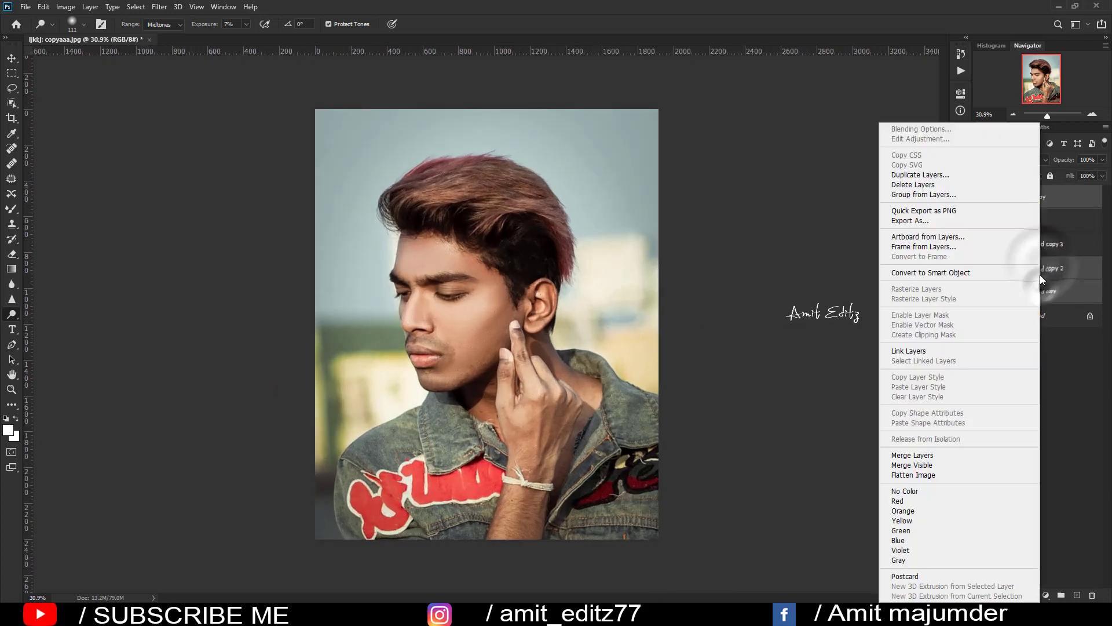
left_click(1045, 249)
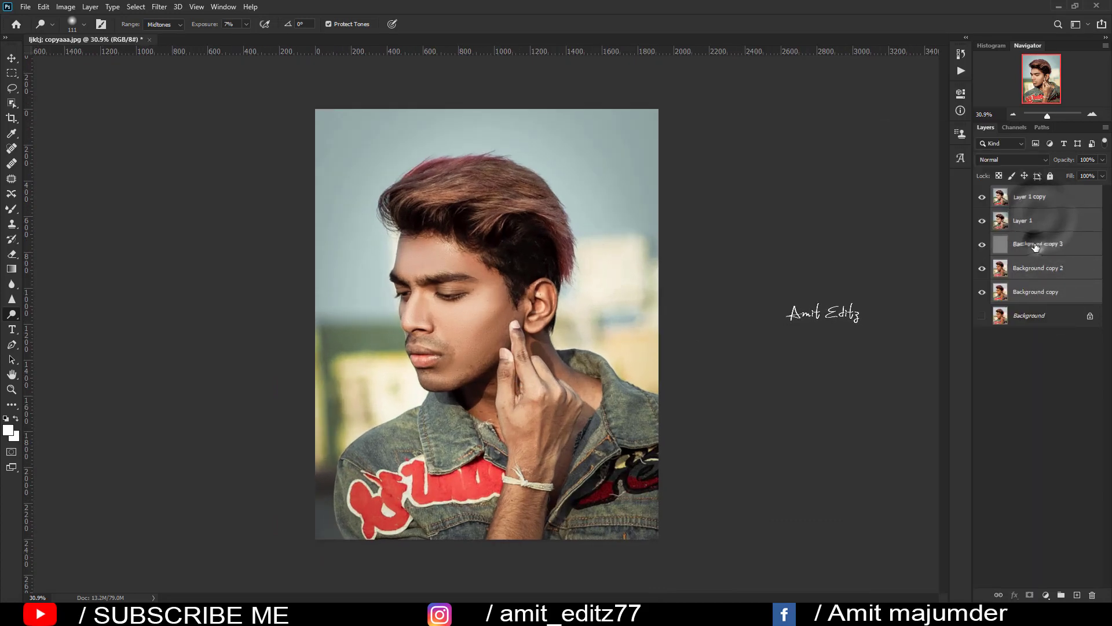
right_click(1034, 244)
left_click(926, 455)
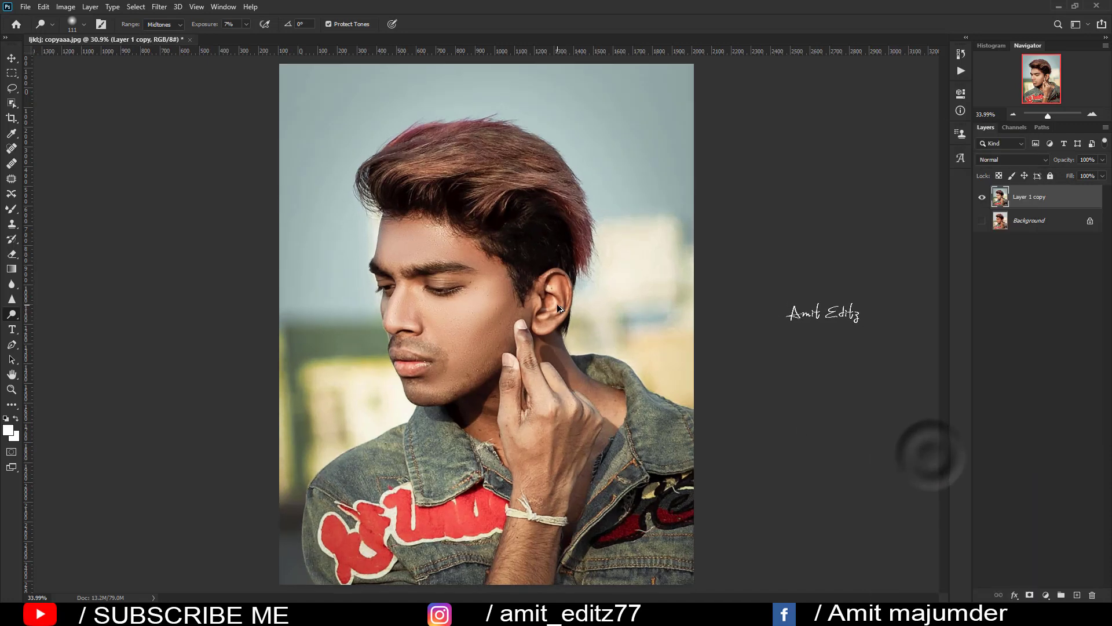
- Duplicate Layer 1 copy as Layer 1 copy 2
scroll(556, 308, "up", 2)
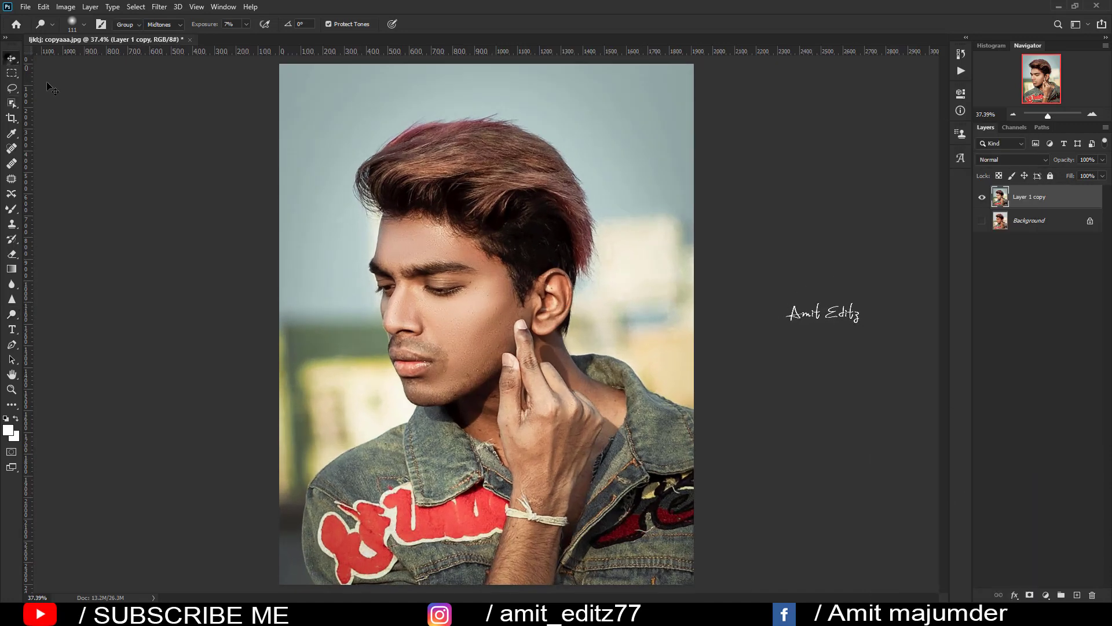
left_click(12, 58)
scroll(408, 235, "down", 3)
mouse_move(1037, 200)
left_mouse_down()
mouse_move(1090, 530)
mouse_move(1077, 595)
left_mouse_up()
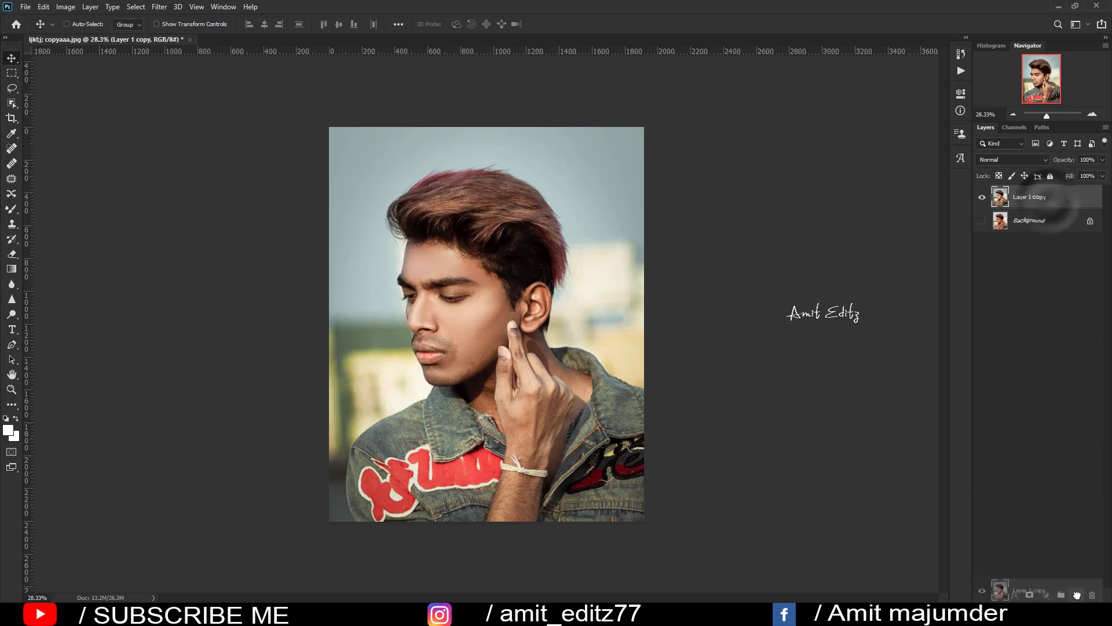
left_click(159, 6)
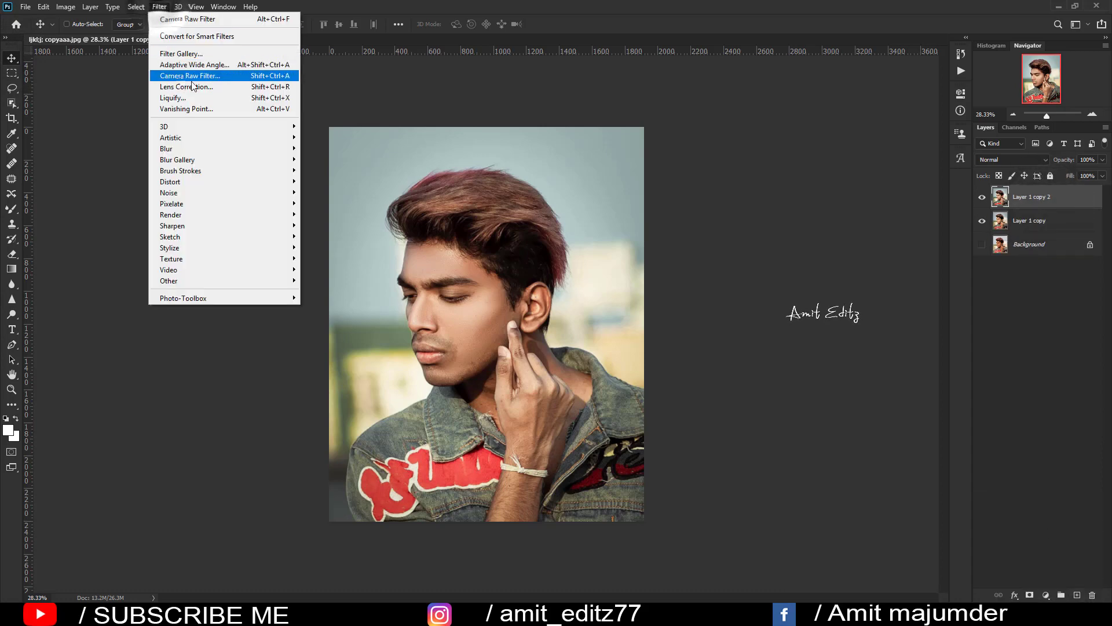
- In the Camera Raw filter, set HSL saturation of Aquas, Blues and Greens to -100
left_click(220, 82)
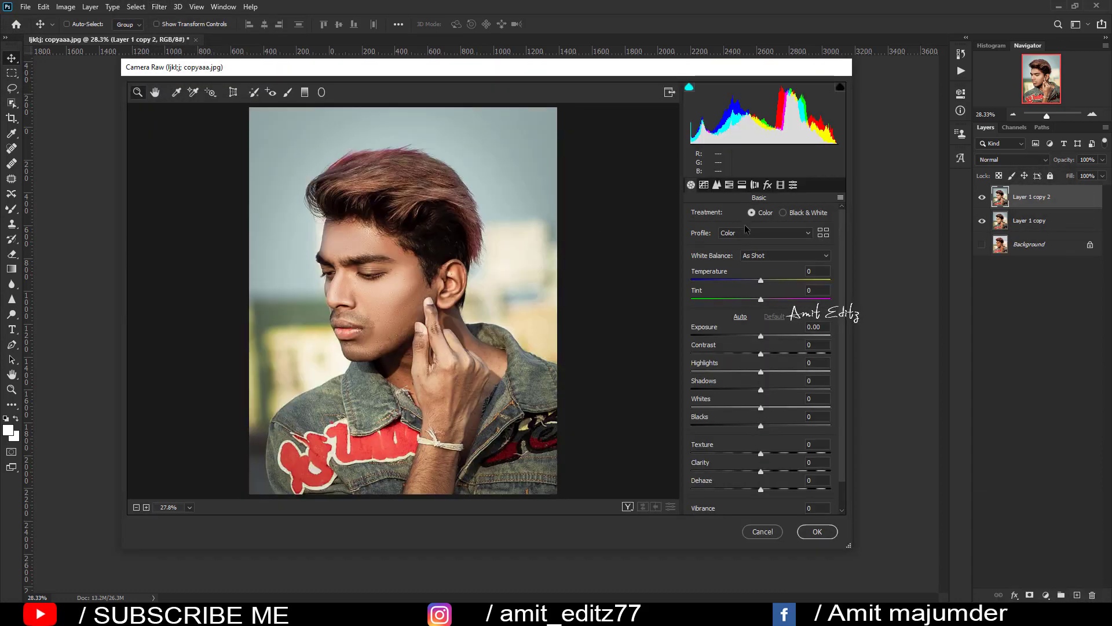
left_click(729, 184)
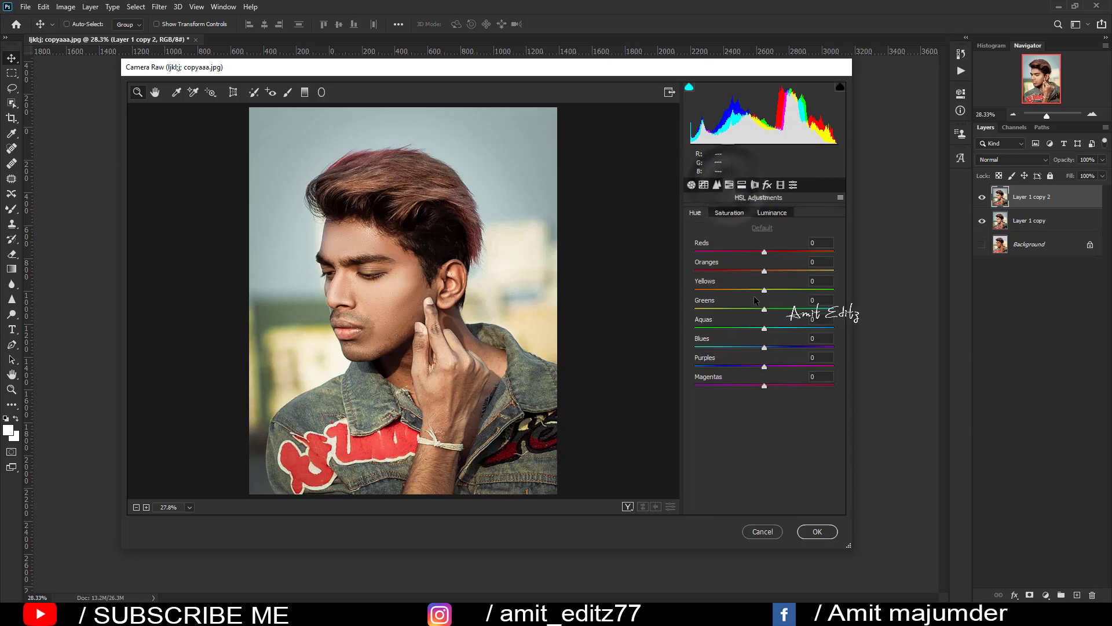
left_click(730, 213)
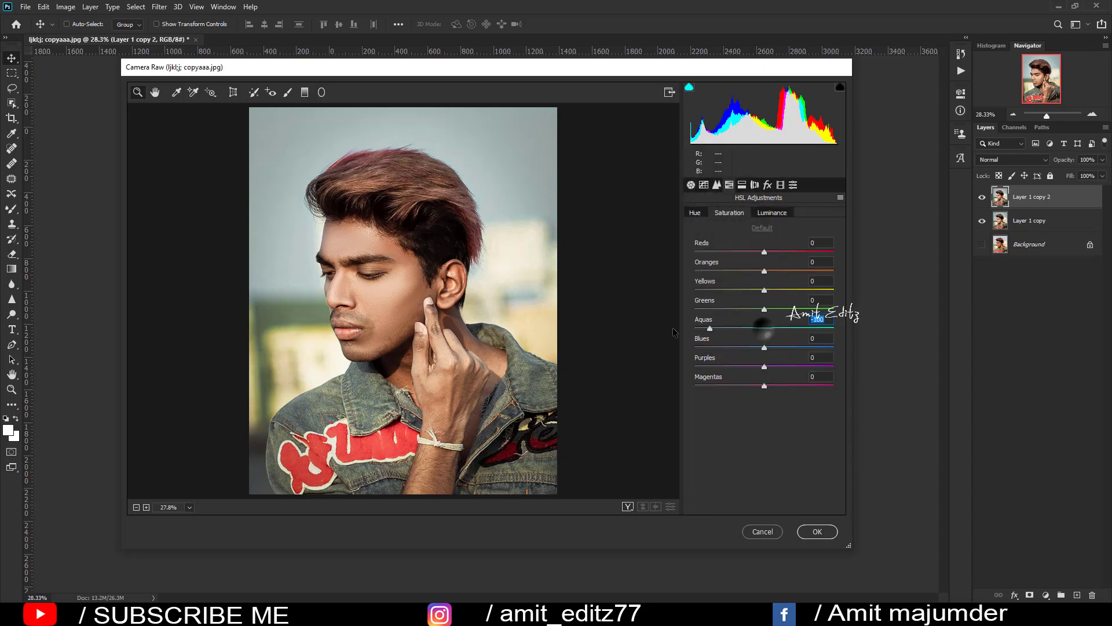
left_click_drag(764, 328, 659, 332)
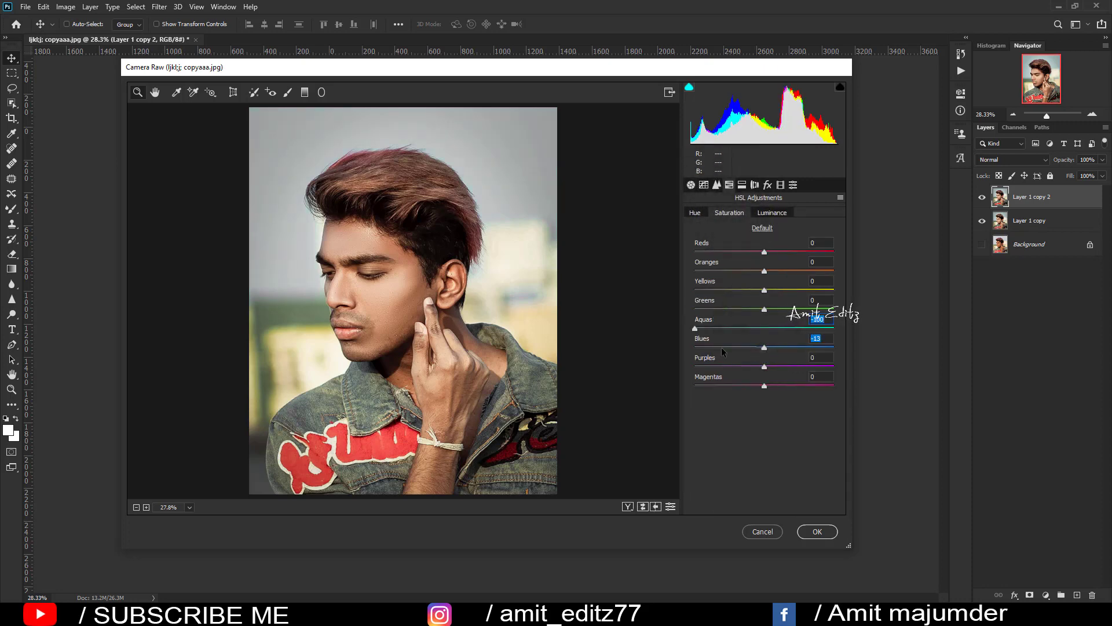
left_click_drag(722, 348, 694, 348)
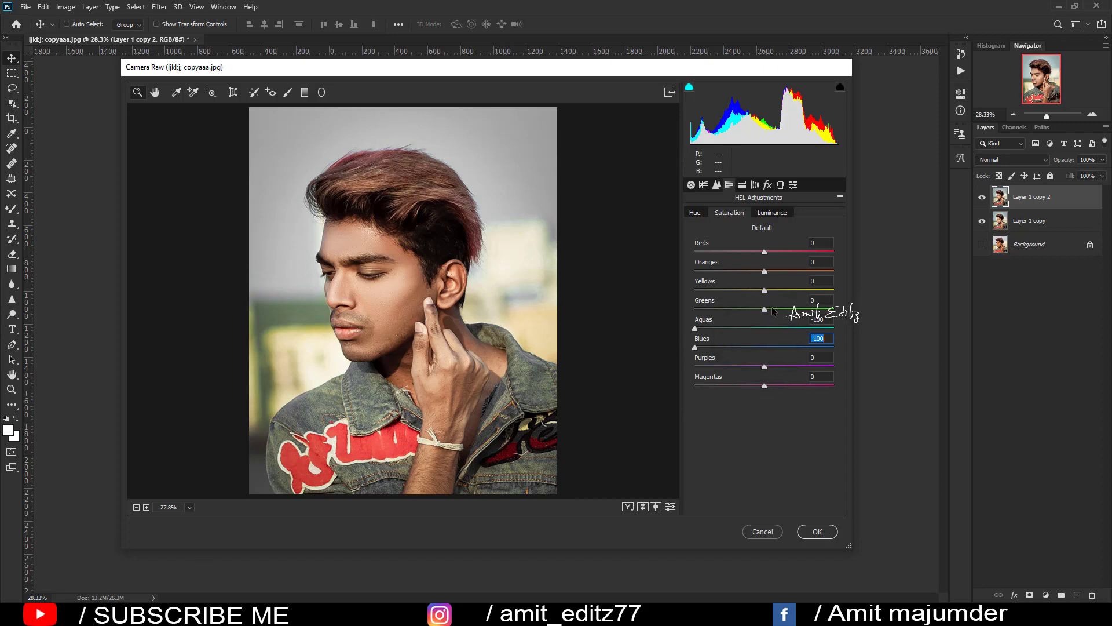
left_click_drag(764, 310, 689, 309)
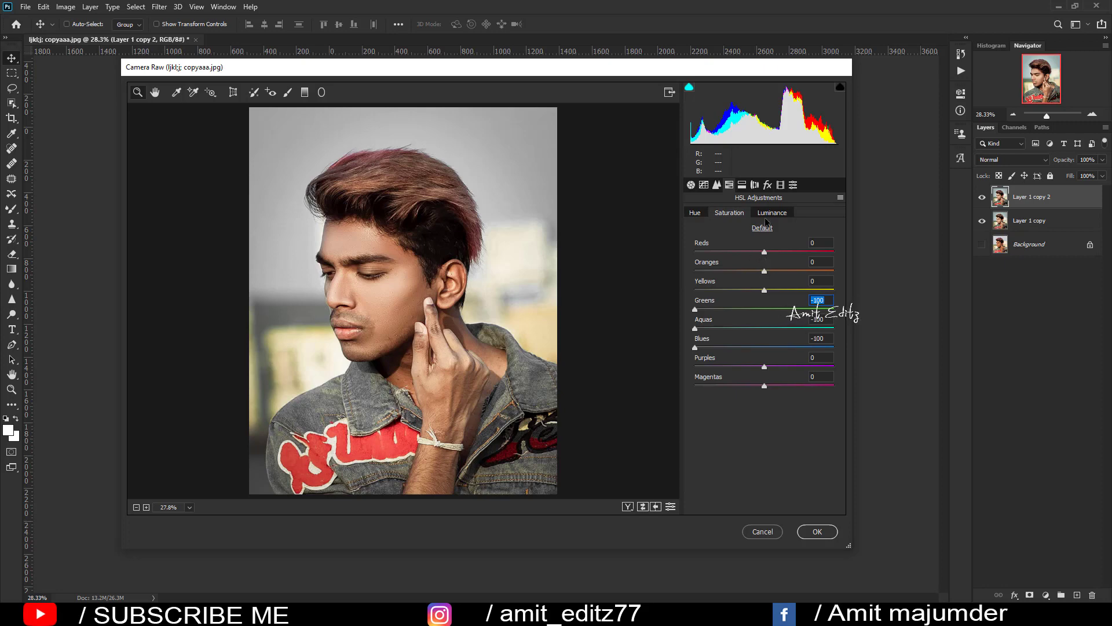
- Tint highlights to hue 143, saturation 7, add a -32 post-crop vignette, and apply
left_click(743, 186)
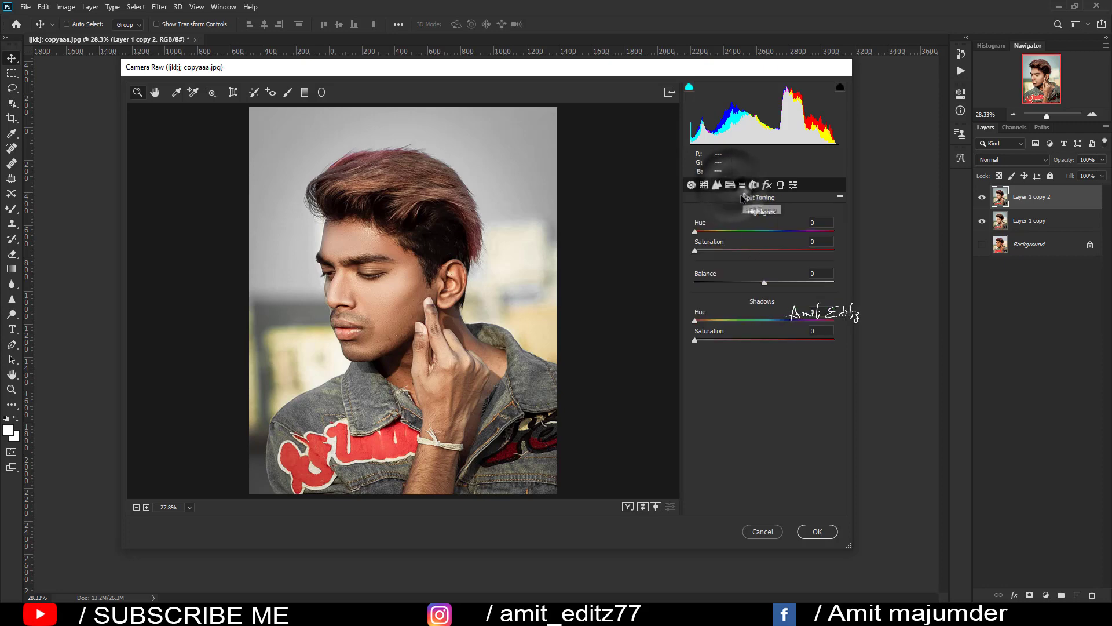
mouse_move(695, 231)
left_mouse_down()
mouse_move(721, 234)
mouse_move(705, 253)
mouse_move(751, 234)
left_mouse_up()
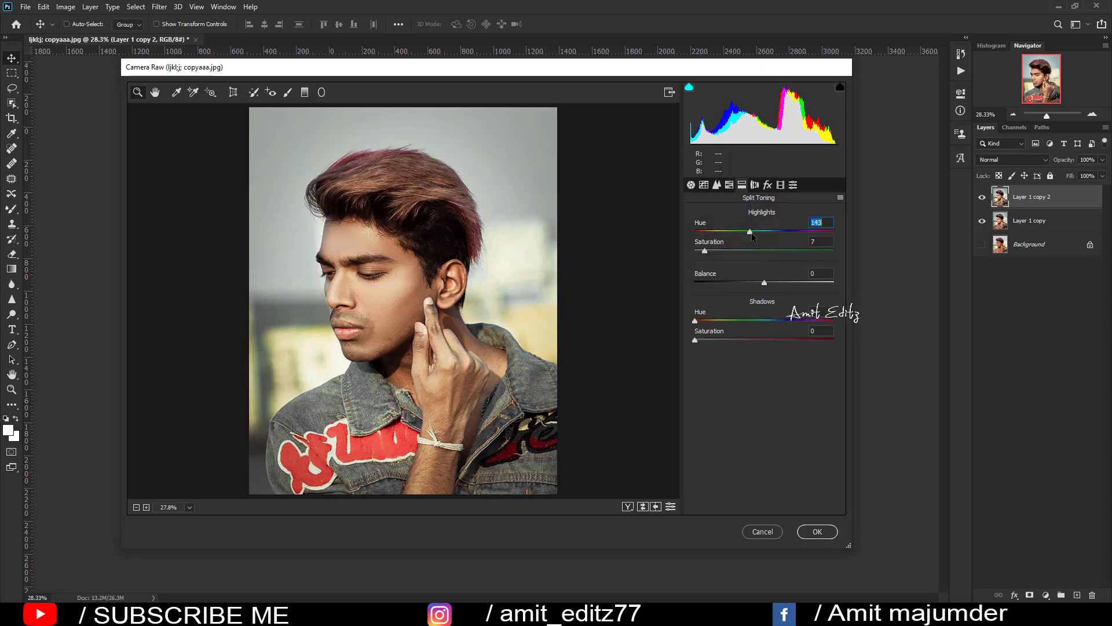
left_click(767, 184)
mouse_move(764, 336)
left_mouse_down()
mouse_move(742, 335)
mouse_move(746, 354)
mouse_move(785, 399)
left_mouse_up()
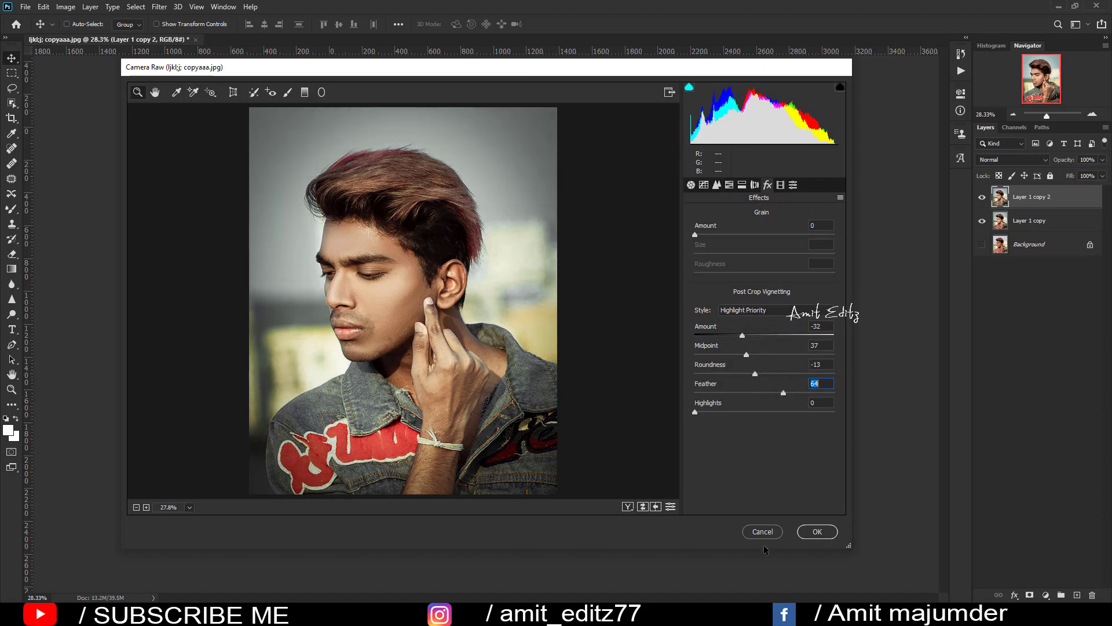
left_click(827, 532)
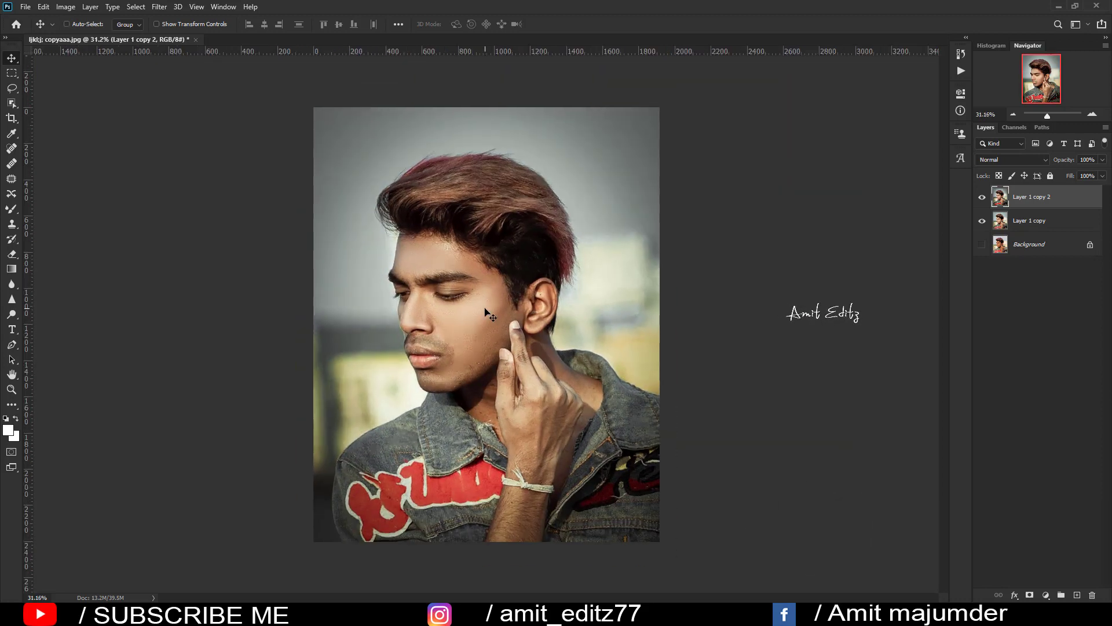
- Merge Layer 1 copy and Layer 1 copy 2 into a single Layer 1 copy 2
key("ctrl+0")
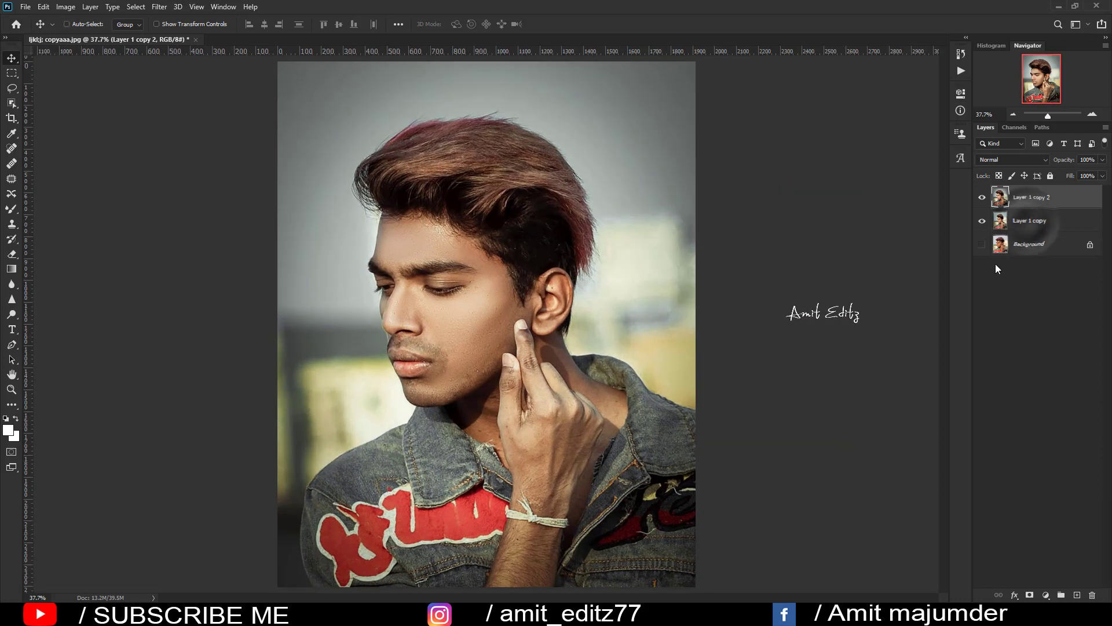
left_click(1027, 224, "ctrl")
right_click(1030, 223)
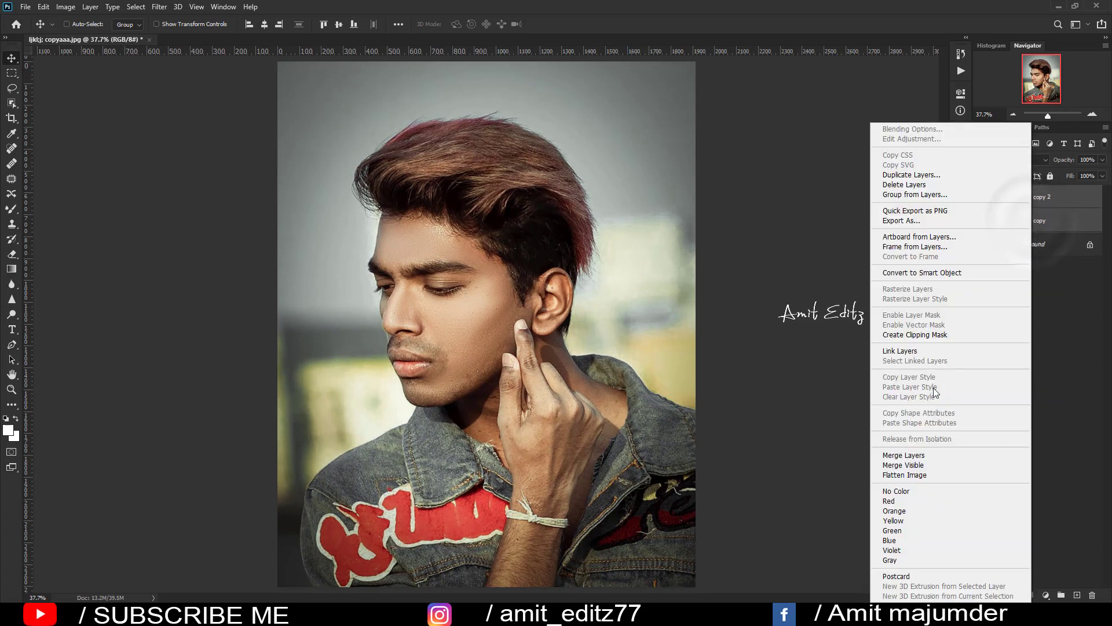
left_click(921, 456)
- Toggle the merged layer's visibility to compare the graded portrait with the original
left_click(982, 198)
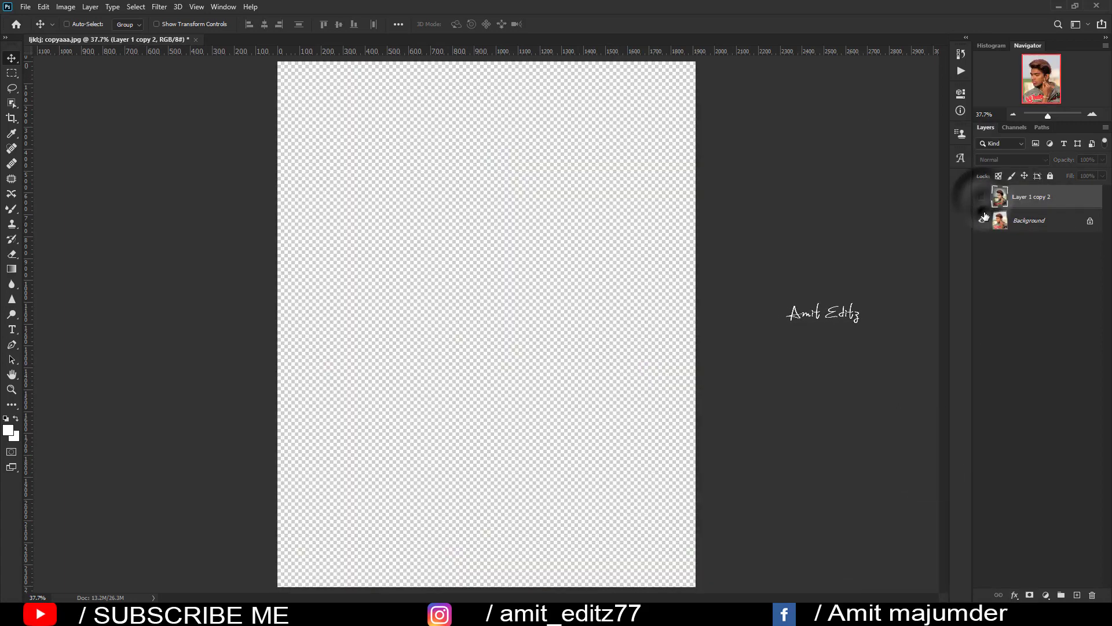
left_click(982, 197)
left_click(983, 197)
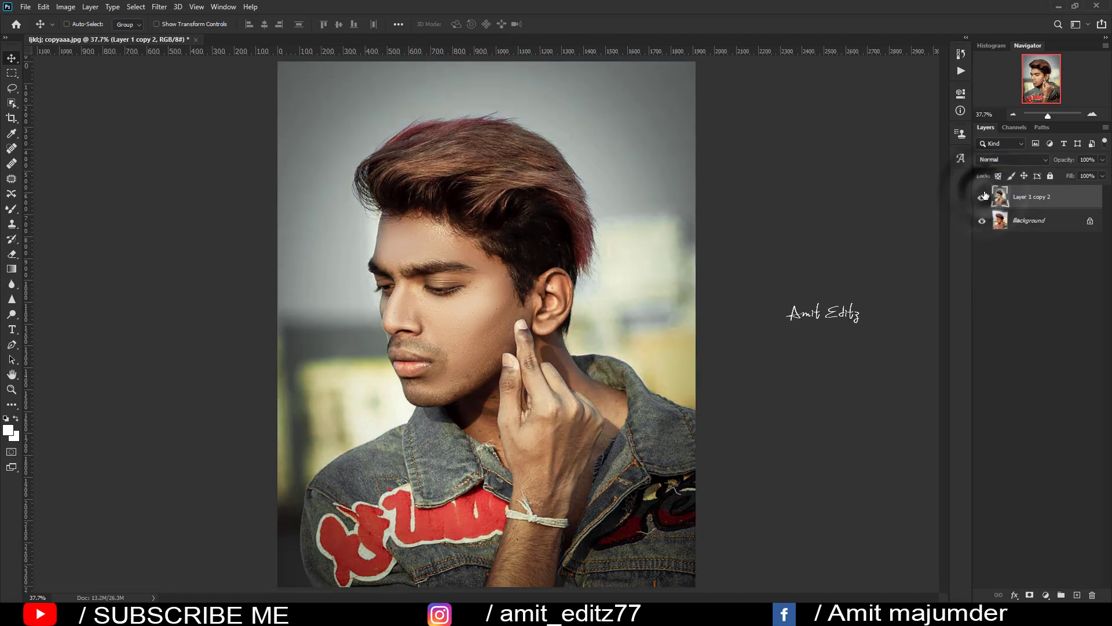
left_click(983, 197)
left_click(982, 197)
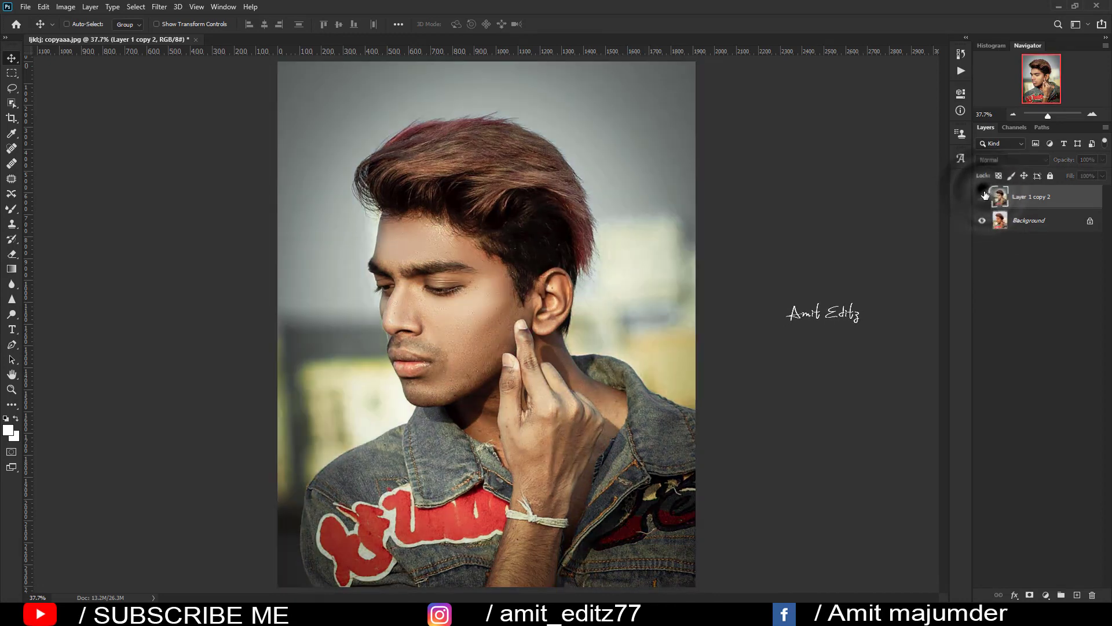
left_click(982, 197)
scroll(460, 242, "up", 2)
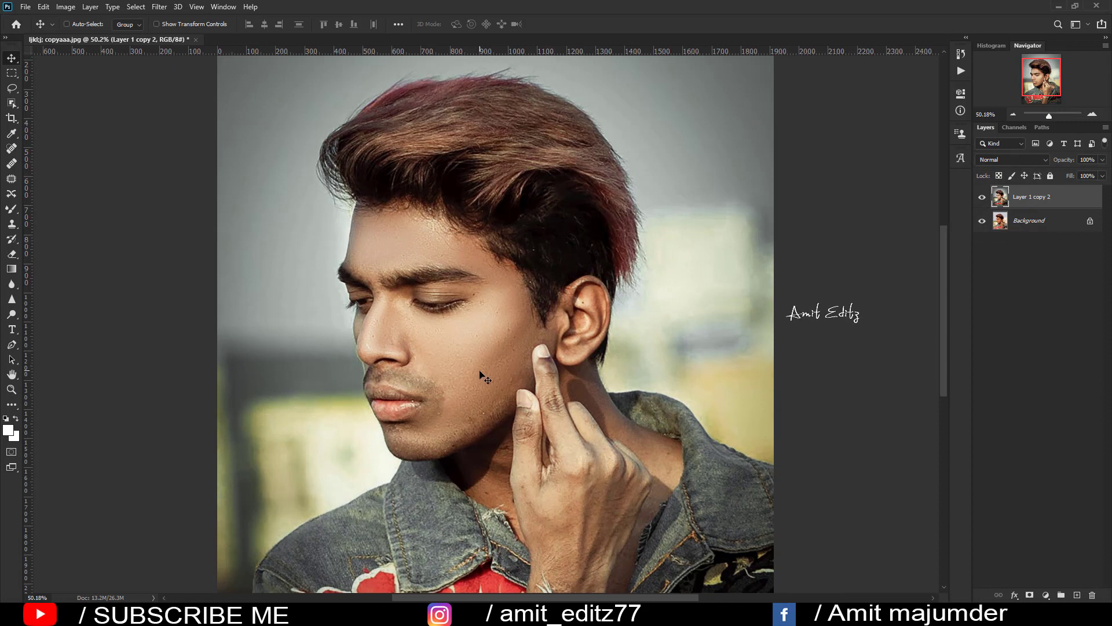
scroll(484, 376, "down", 3)
scroll(482, 374, "down", 2)
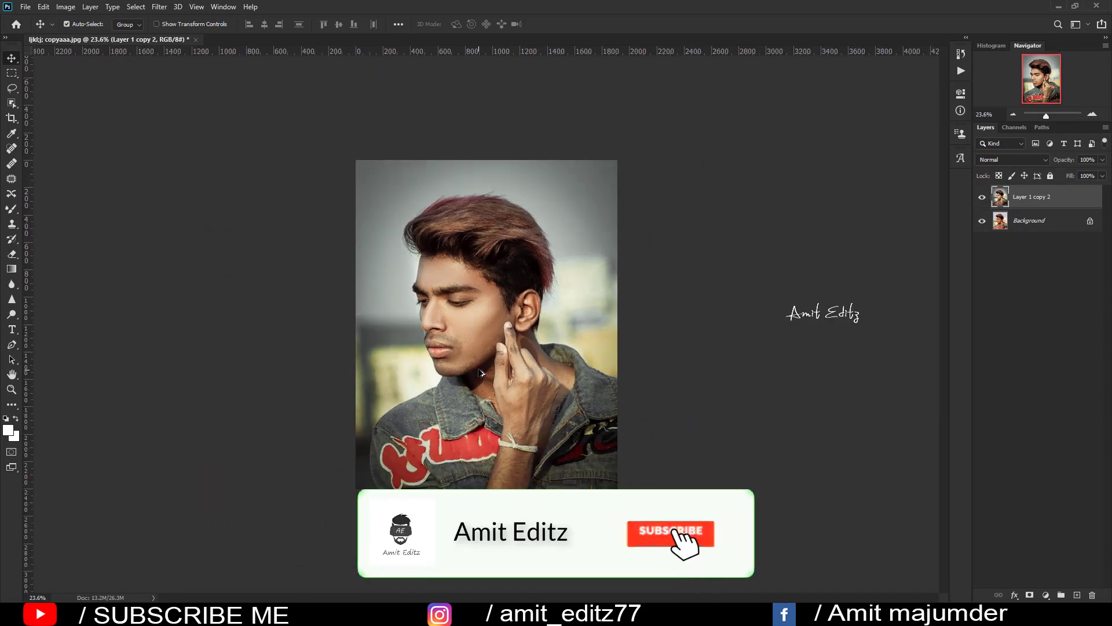
scroll(482, 374, "up", 2)
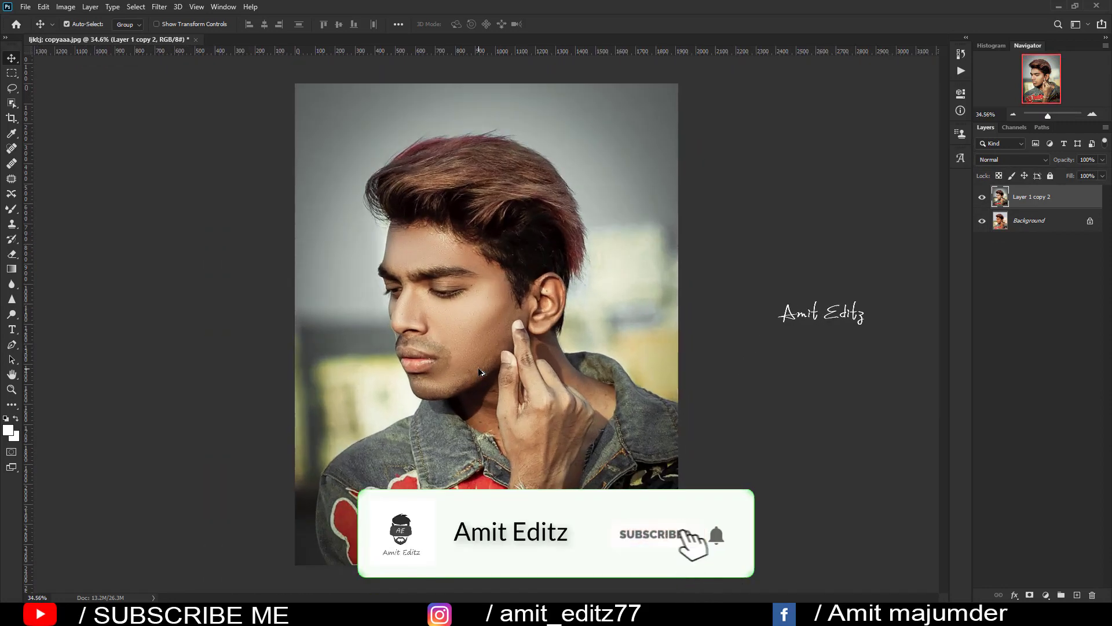
- Pick the regular Brush Tool and choose the custom photography logo brush from the presets
left_click(12, 210)
right_click(13, 211)
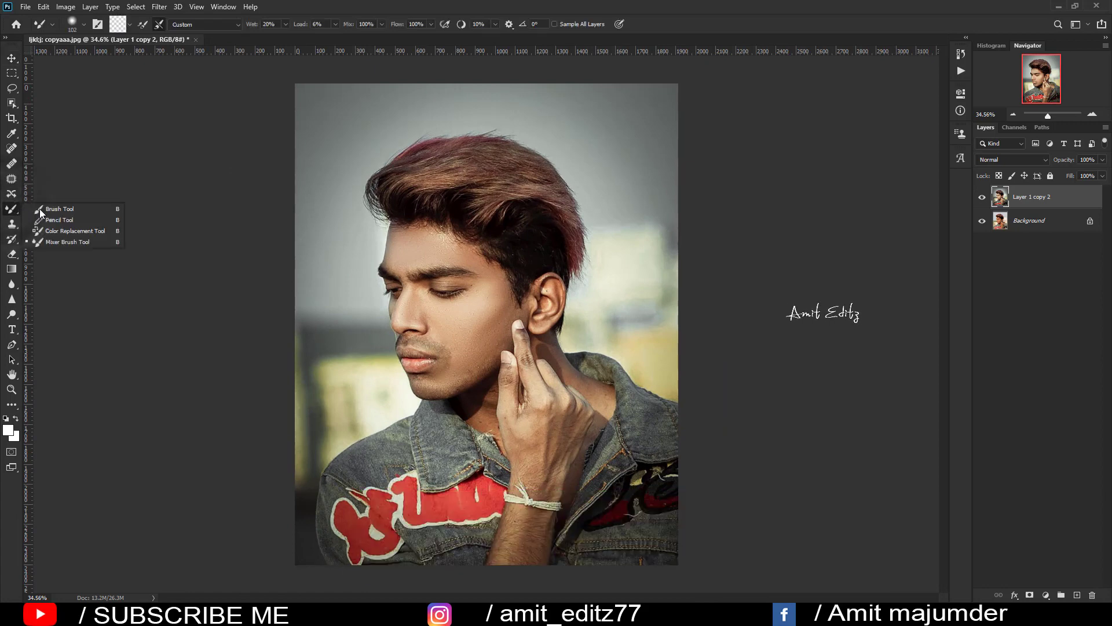
left_click(40, 212)
right_click(412, 235)
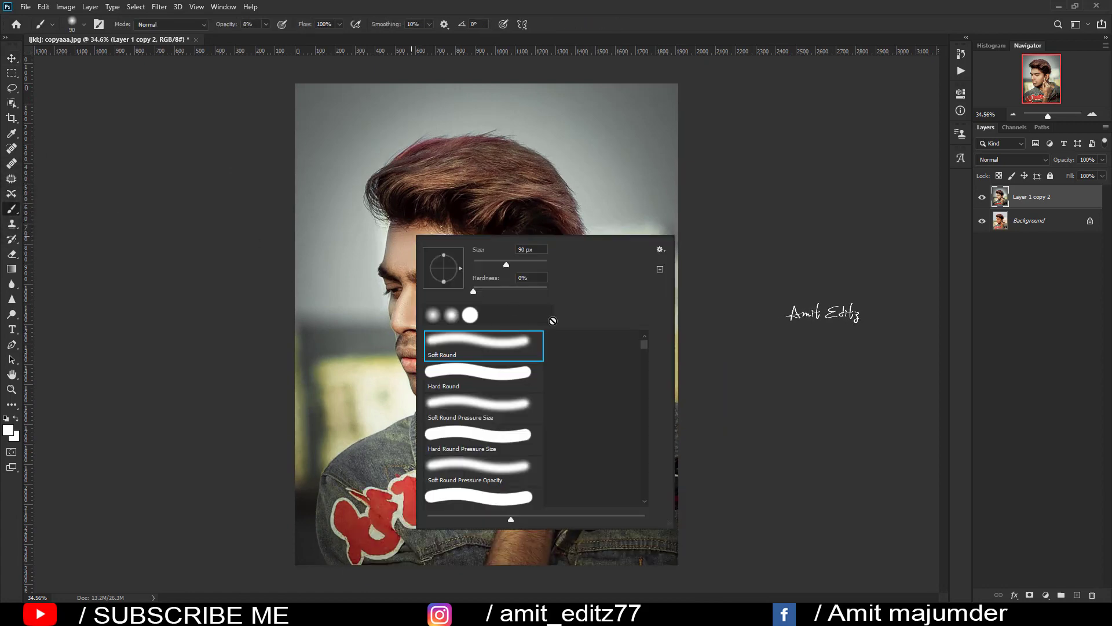
left_click_drag(669, 525, 785, 549)
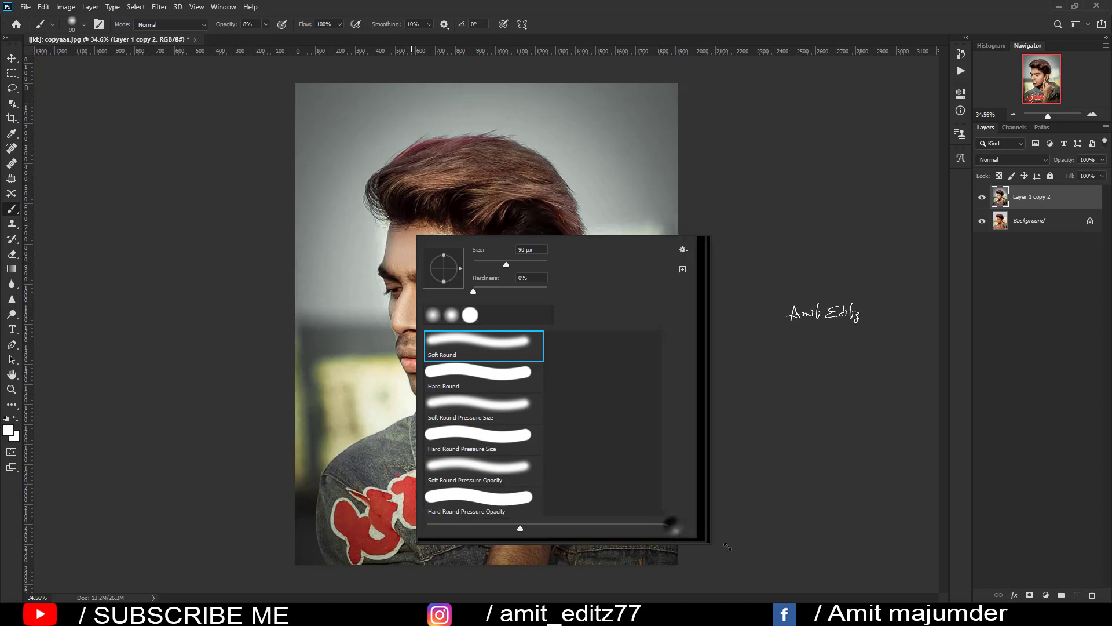
scroll(657, 452, "down", 3)
scroll(657, 451, "down", 2)
scroll(748, 415, "down", 2)
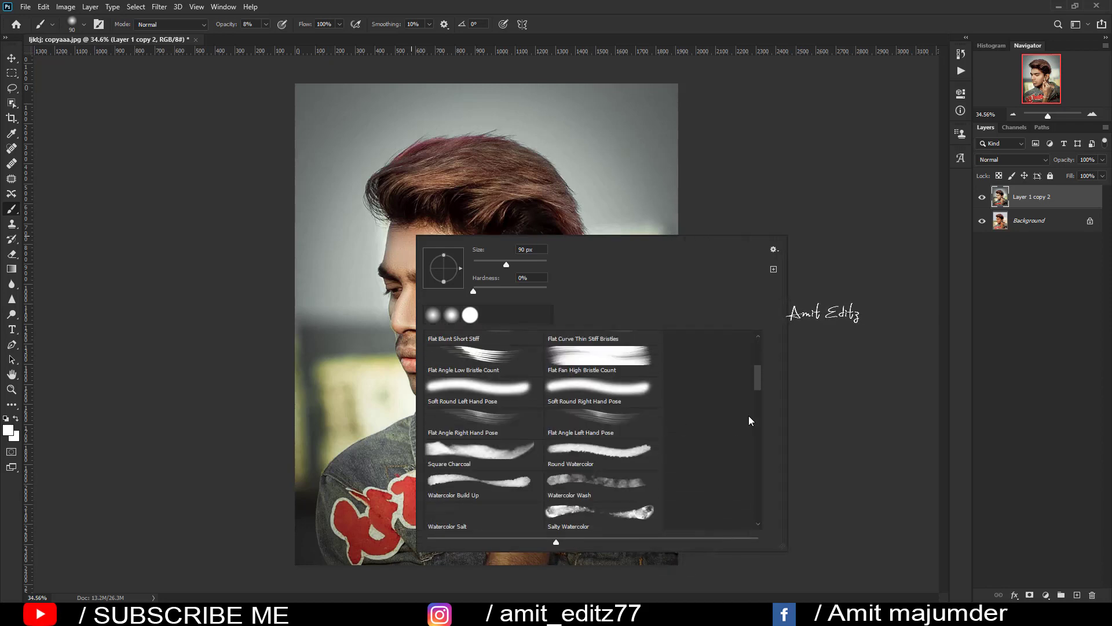
scroll(718, 425, "down", 3)
scroll(726, 426, "down", 2)
scroll(723, 439, "down", 2)
scroll(723, 440, "down", 2)
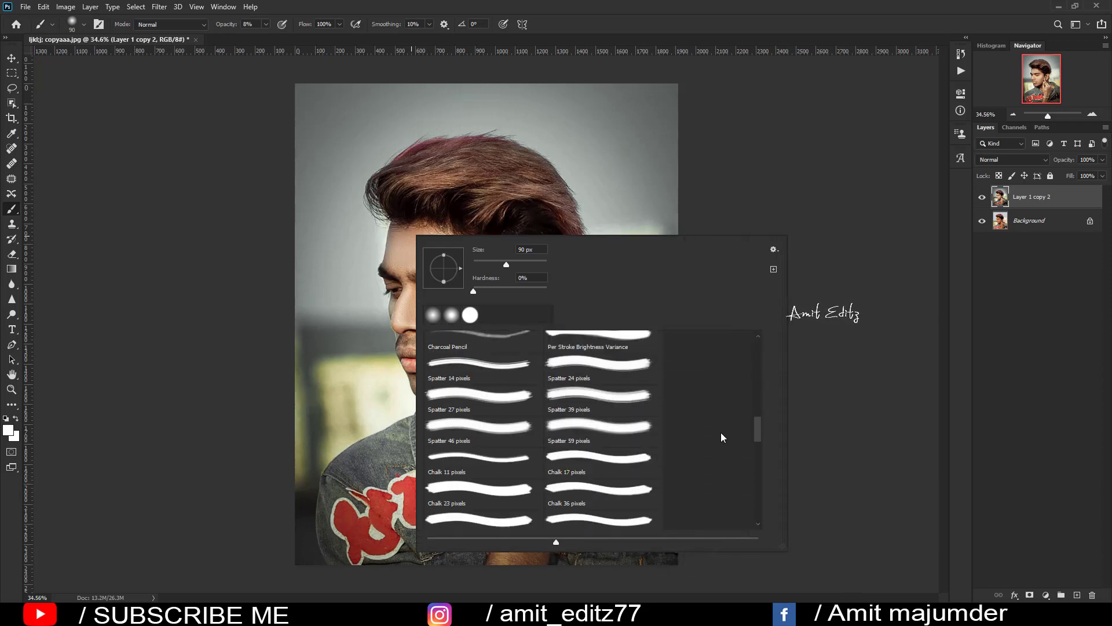
scroll(722, 437, "down", 2)
scroll(722, 442, "down", 2)
scroll(725, 445, "down", 2)
scroll(721, 444, "down", 2)
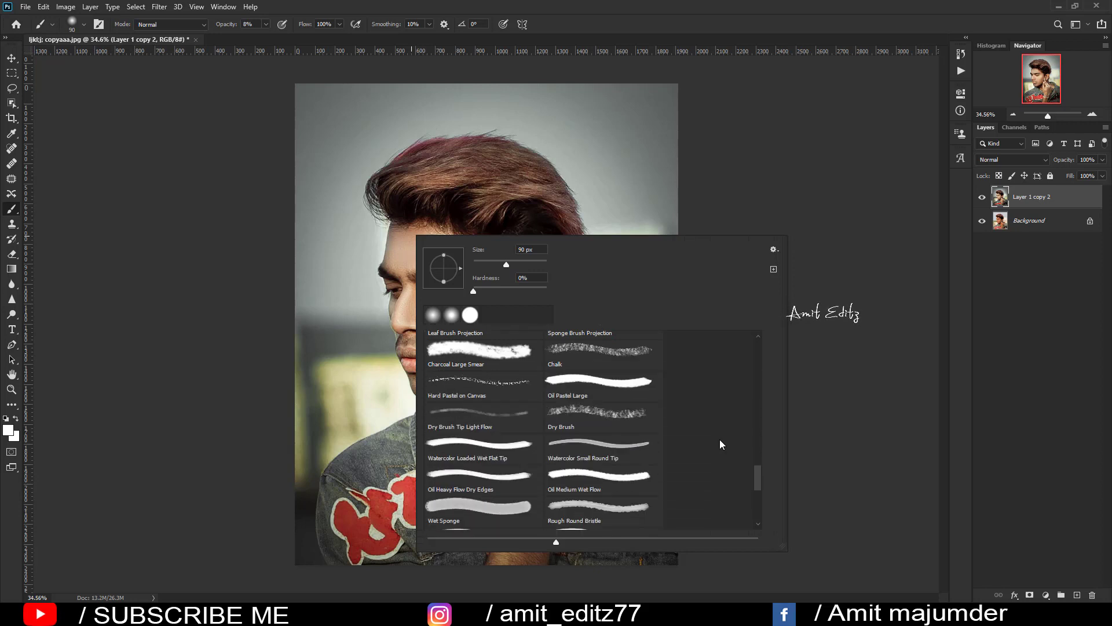
scroll(721, 444, "down", 2)
scroll(721, 443, "down", 2)
scroll(722, 443, "down", 2)
scroll(721, 444, "down", 2)
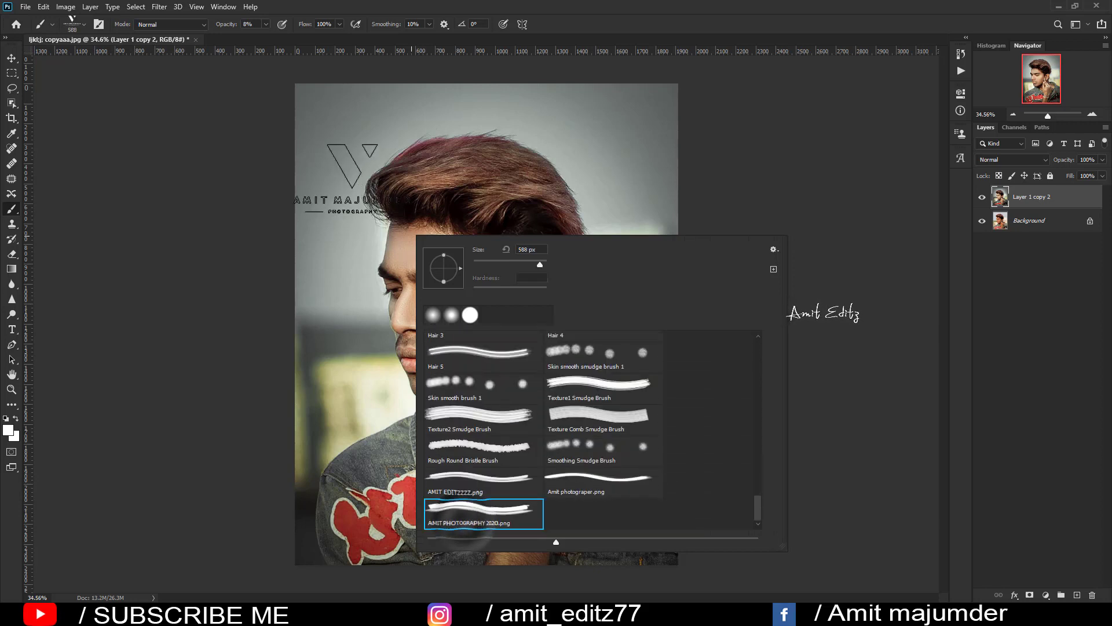
- Resize the logo brush and stamp a small watermark in the photo's top-right corner
right_click(327, 156, "alt")
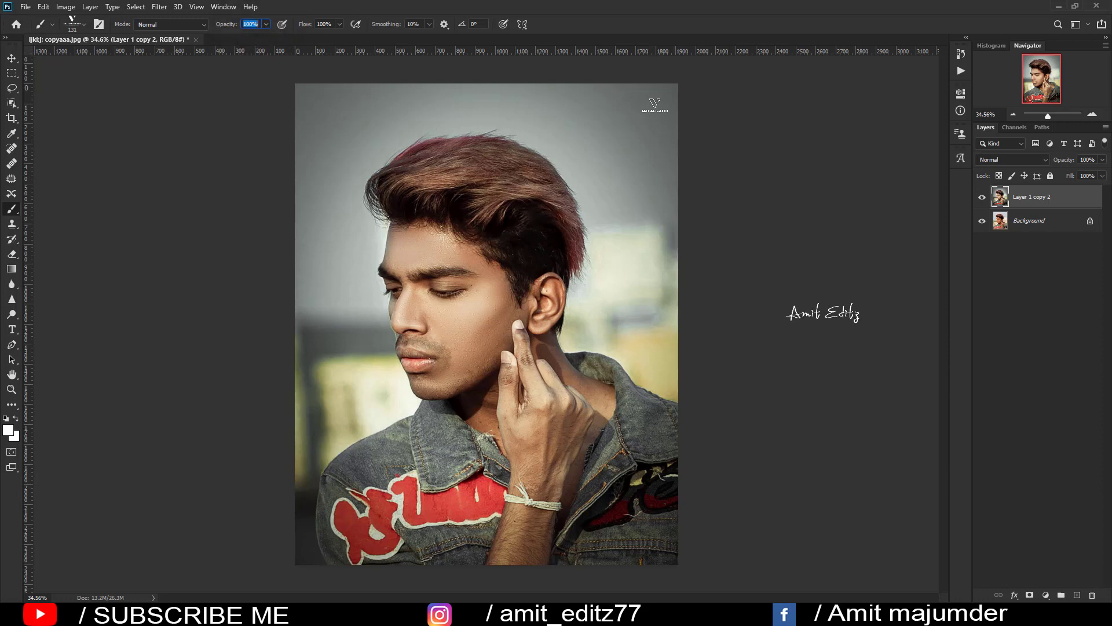
right_click(654, 103)
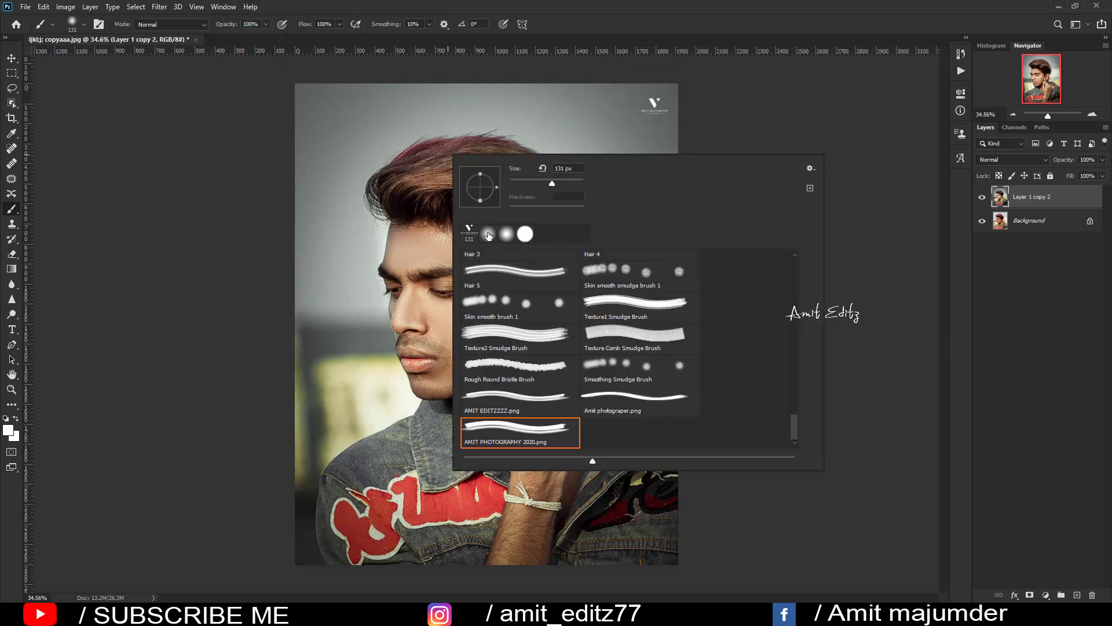
key("Escape")
left_click(11, 58)
key("ctrl+0")
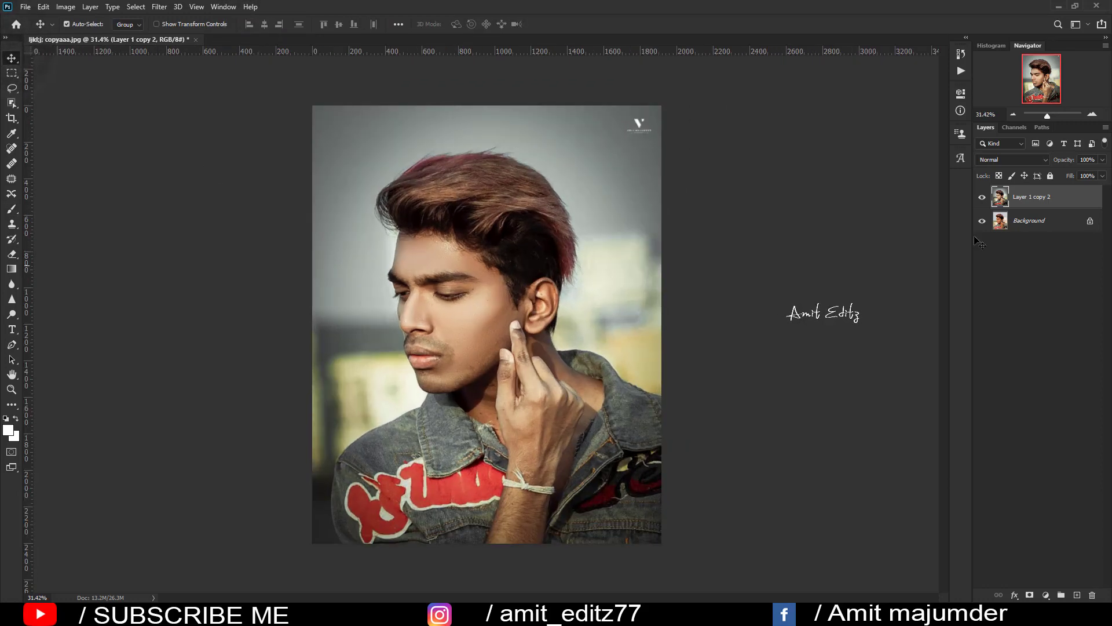
left_click(983, 198)
left_click(982, 198)
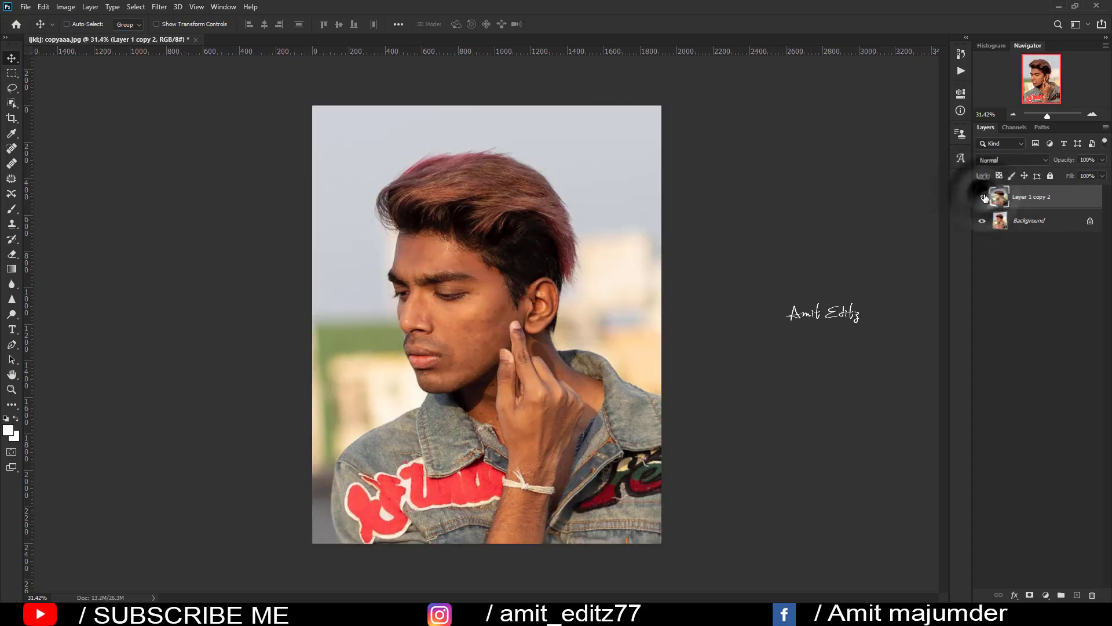
left_click(982, 198)
scroll(493, 294, "up", 1)
scroll(493, 294, "up", 2)
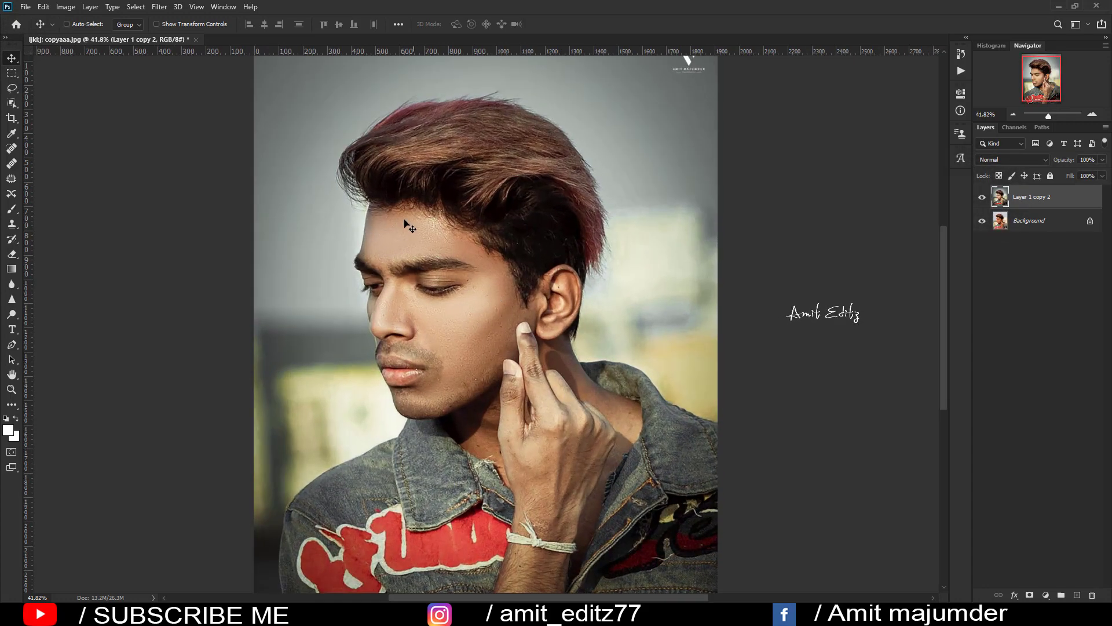
scroll(405, 267, "down", 2)
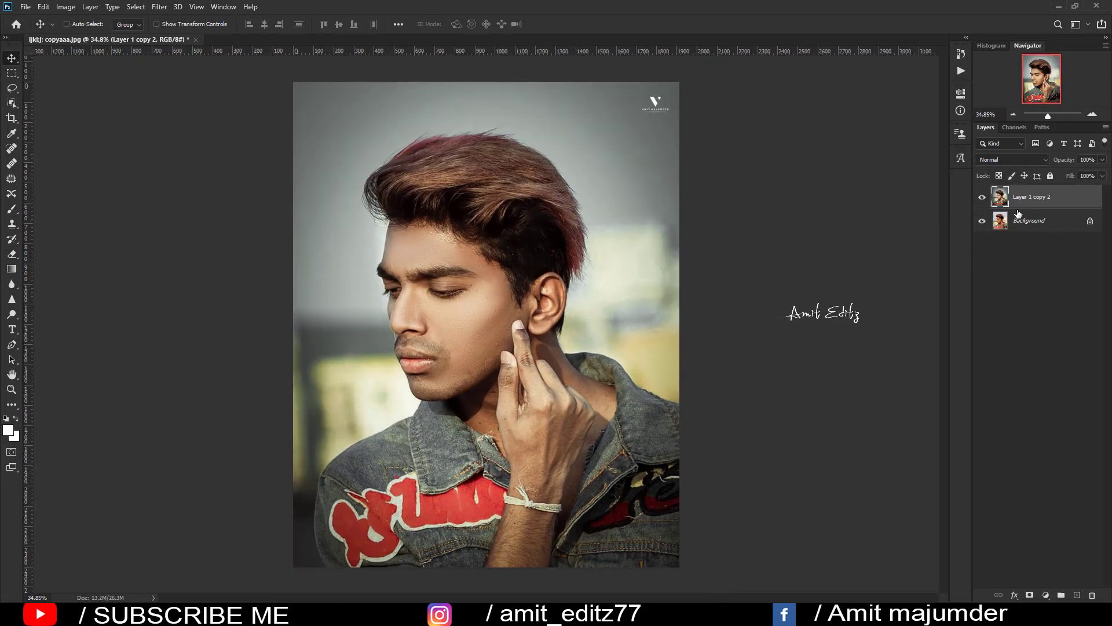
left_click(982, 198)
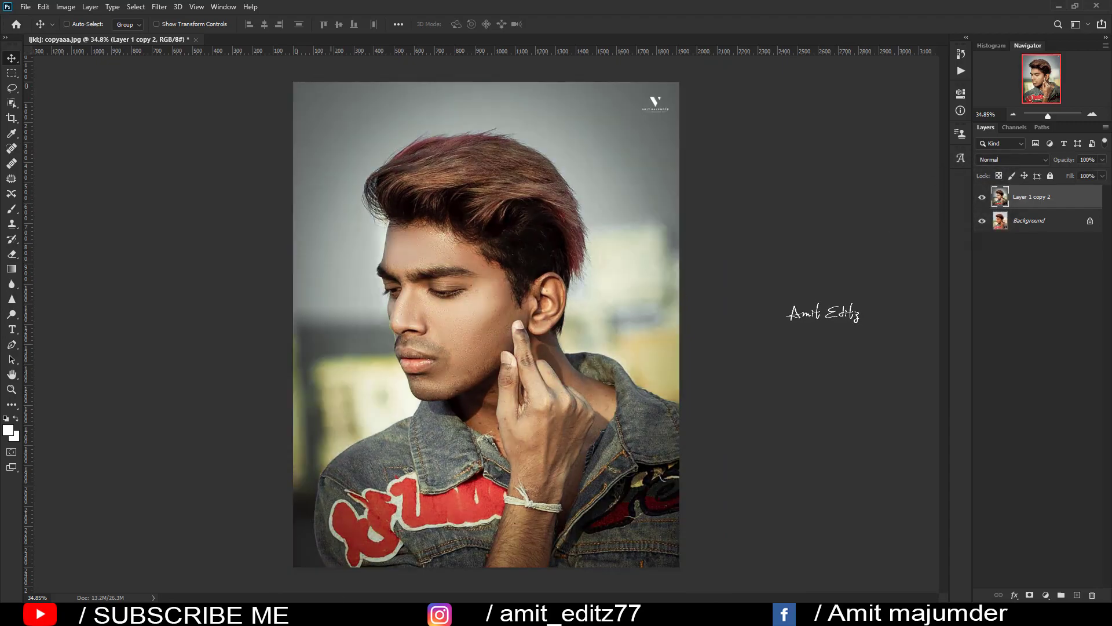